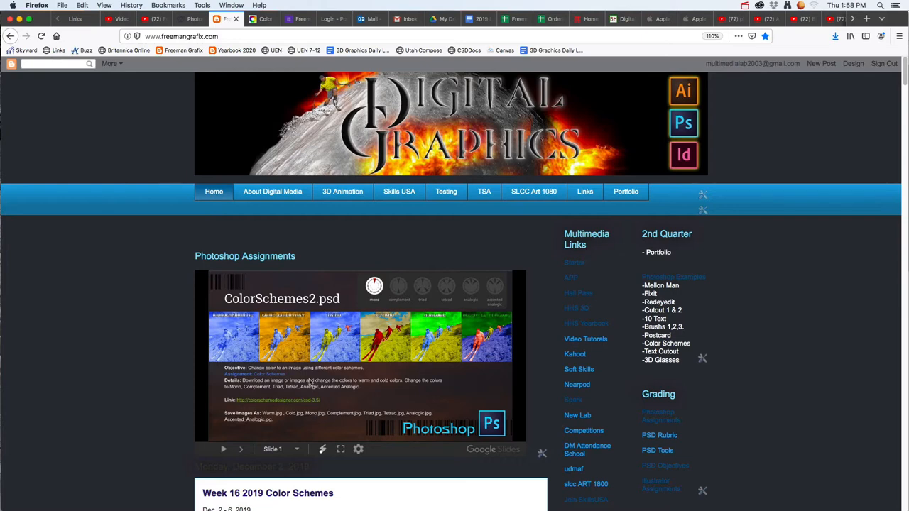
Step: Switch to Photoshop, open the recent image IMG_9104.jpg and activate the Move tool
scroll(293, 405, down, 8)
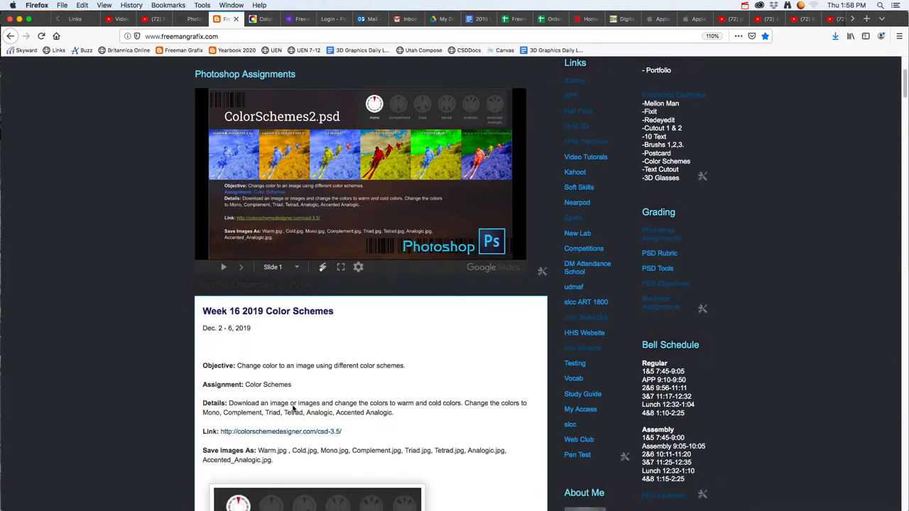
key(super+Tab)
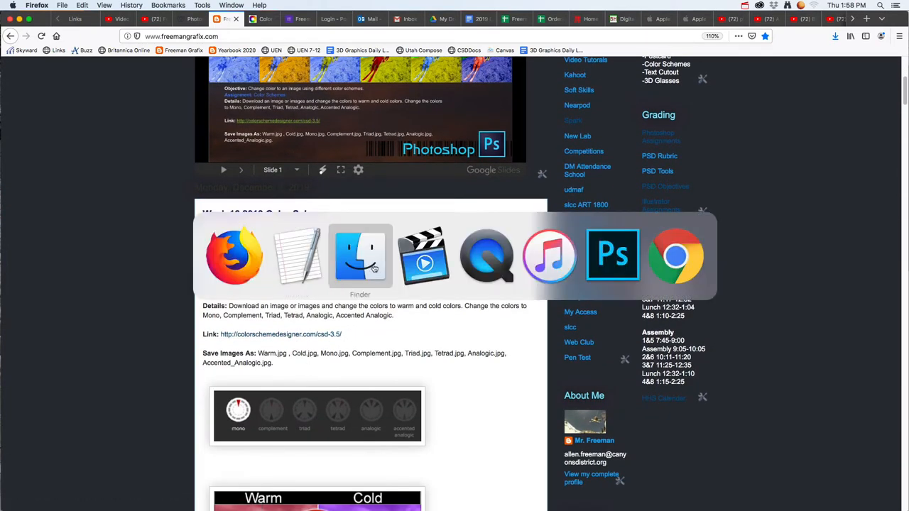
click(613, 263)
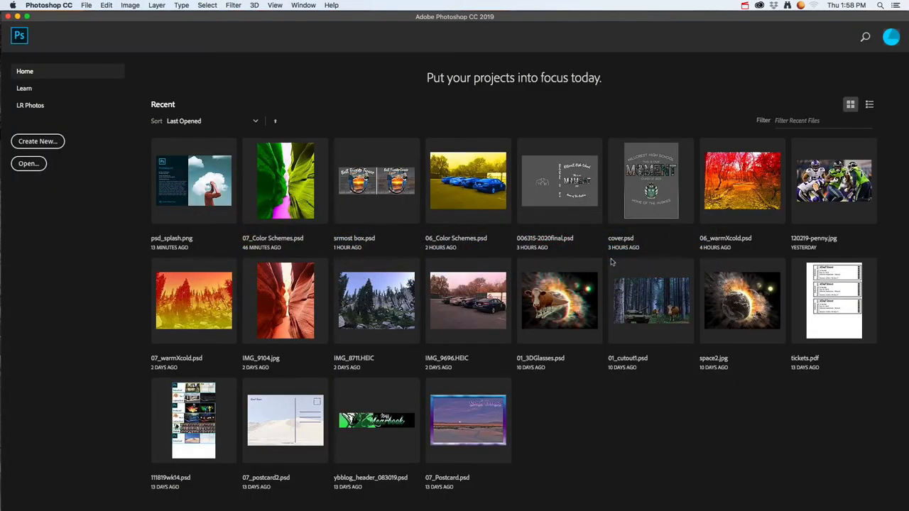
click(286, 298)
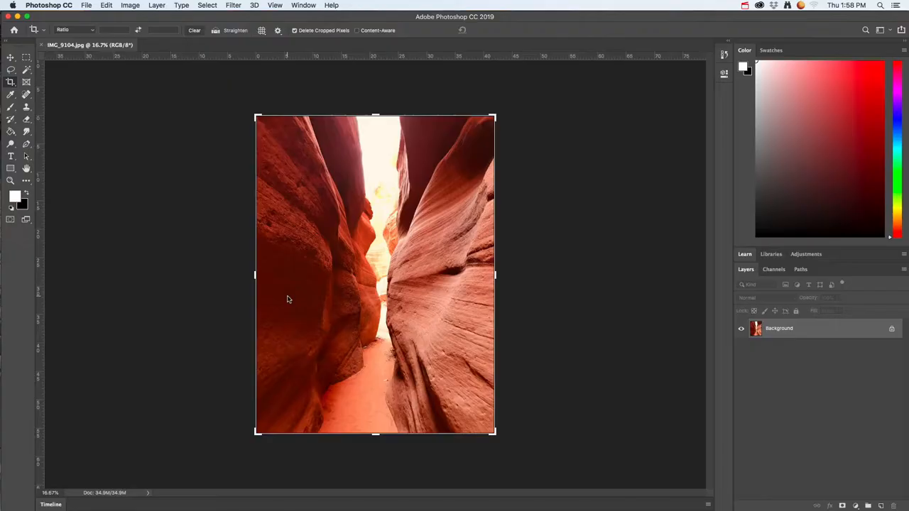
click(11, 58)
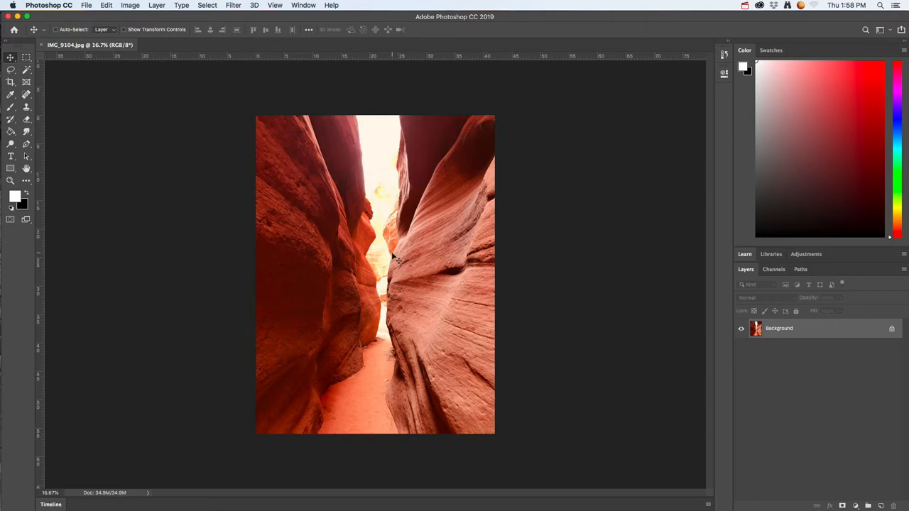
Step: Switch to Firefox and open the colorschemedesigner.com/csd-3.5 link from the Week 16 2019 Color Schemes assignment
key(super+Tab)
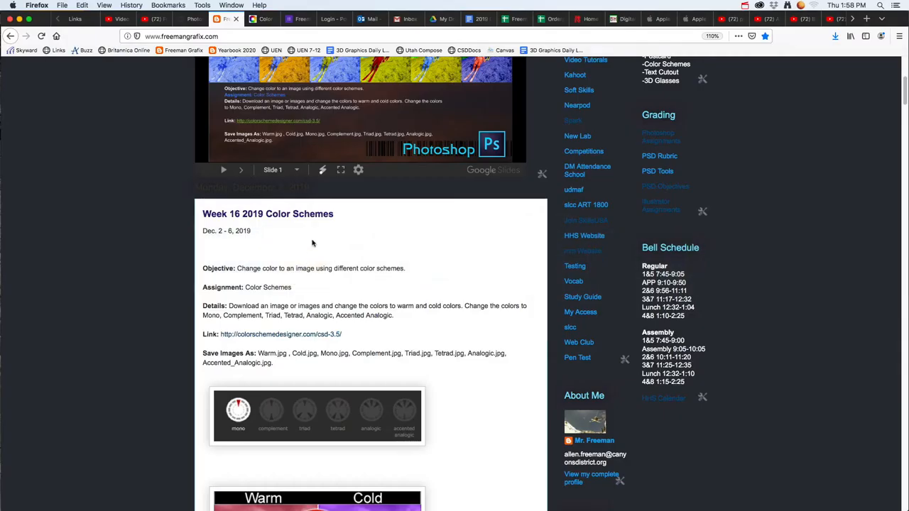
scroll(279, 230, up, 3)
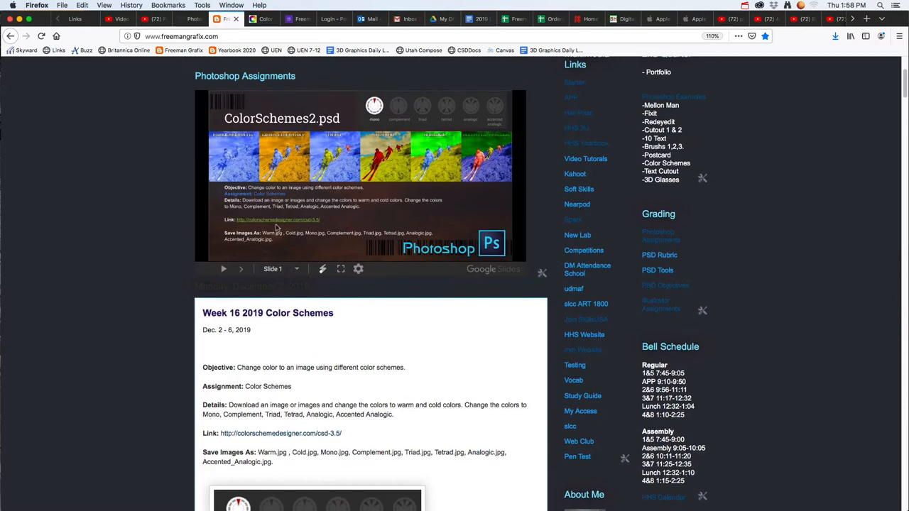
super+click(258, 438)
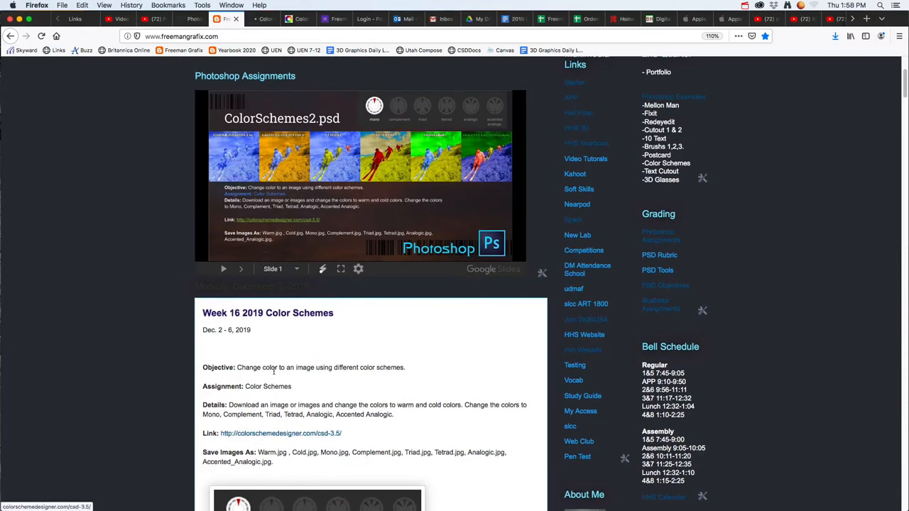
click(266, 22)
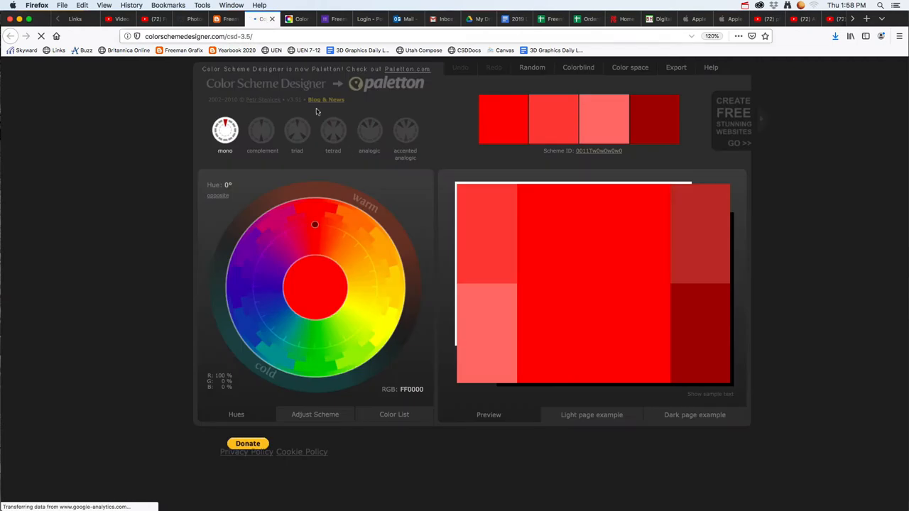
Step: Preview the complement scheme on the colour wheel, then the mono scheme with a purple hue
click(259, 132)
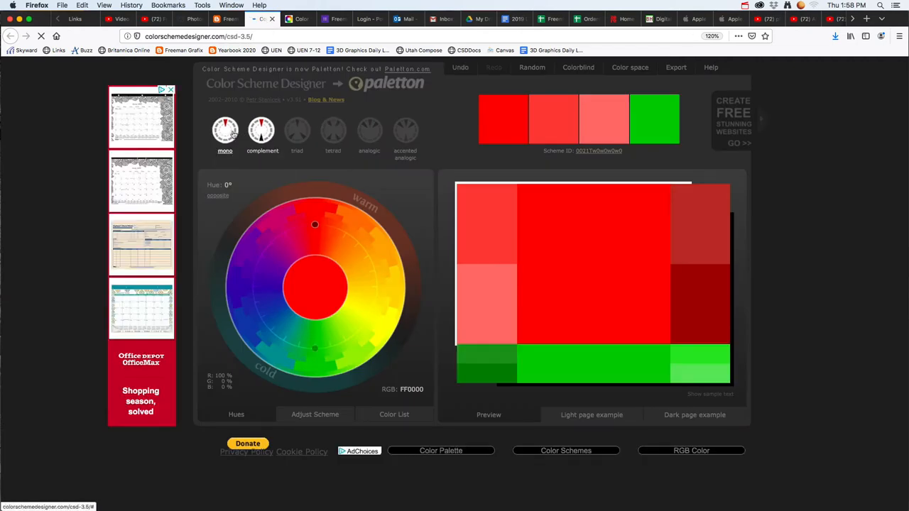
click(226, 131)
click(296, 228)
drag(272, 247, 268, 258)
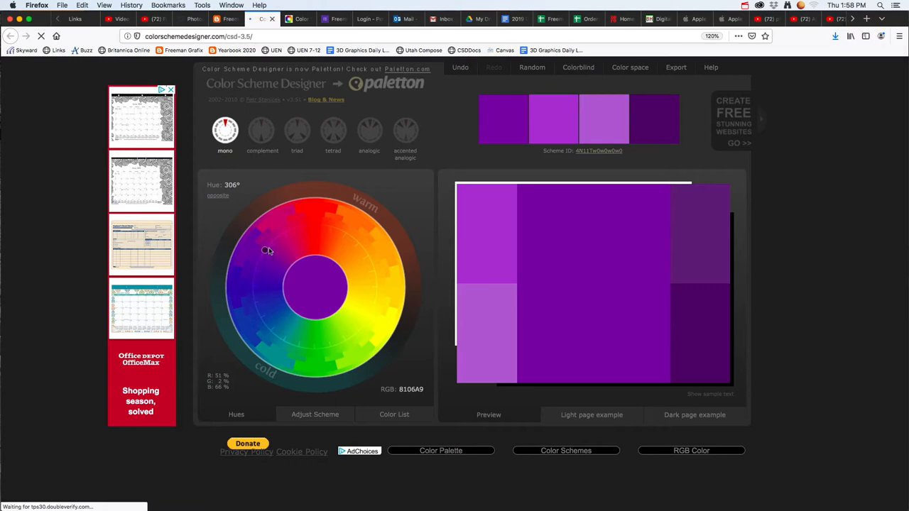
Step: Switch to Photoshop, activate the Paint Bucket tool and set the foreground colour to green #37c12d
key(super+Tab)
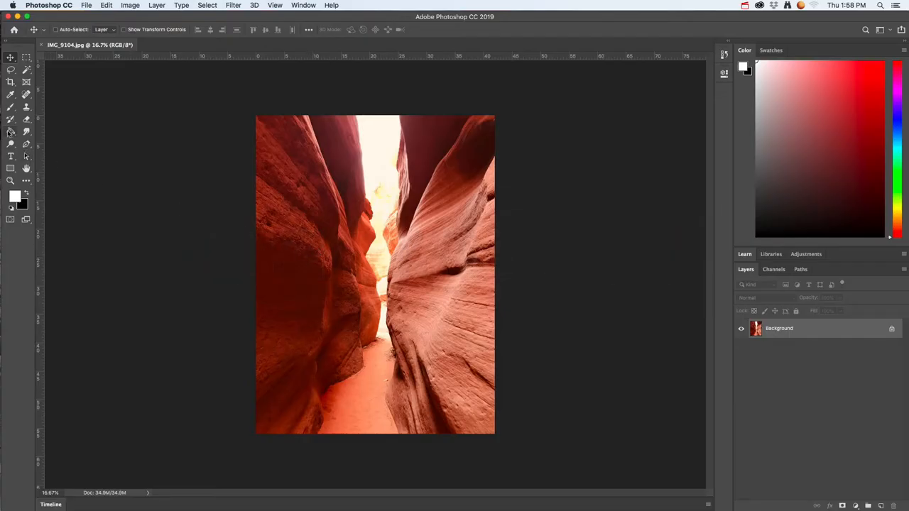
click(11, 132)
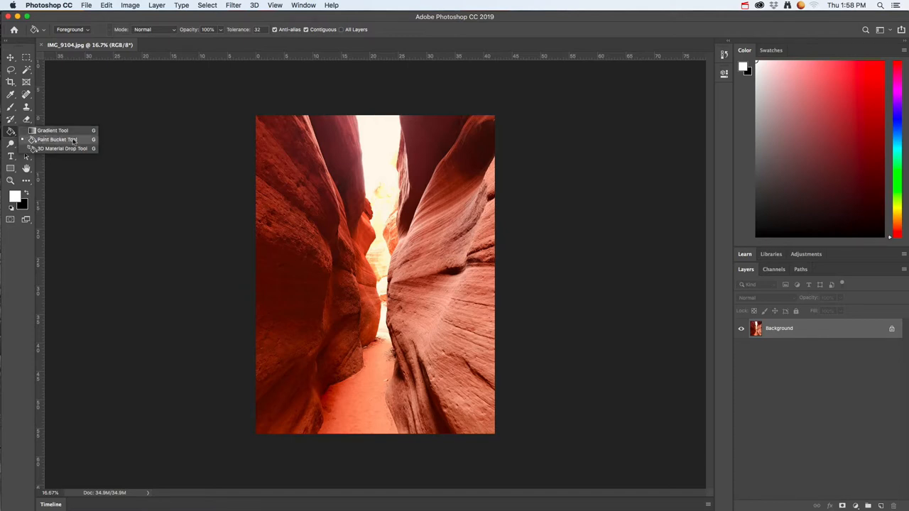
click(73, 140)
click(15, 197)
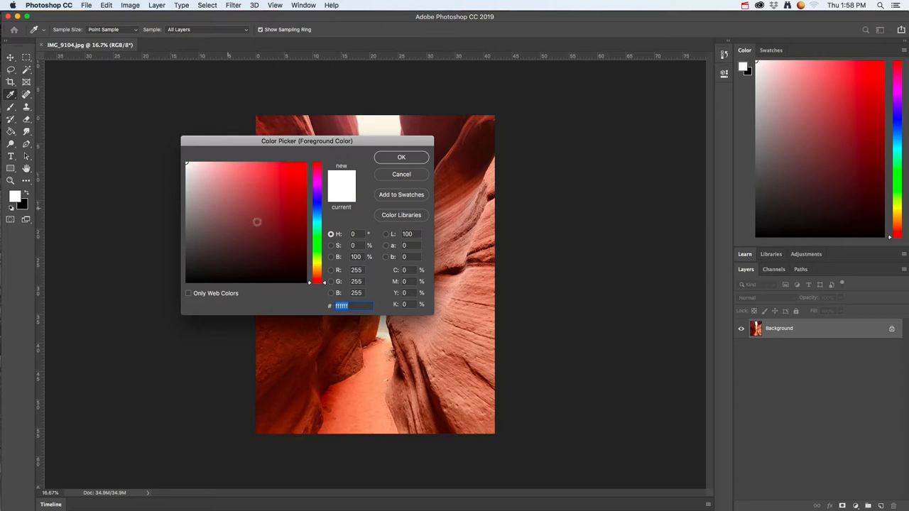
click(321, 245)
drag(301, 226, 279, 191)
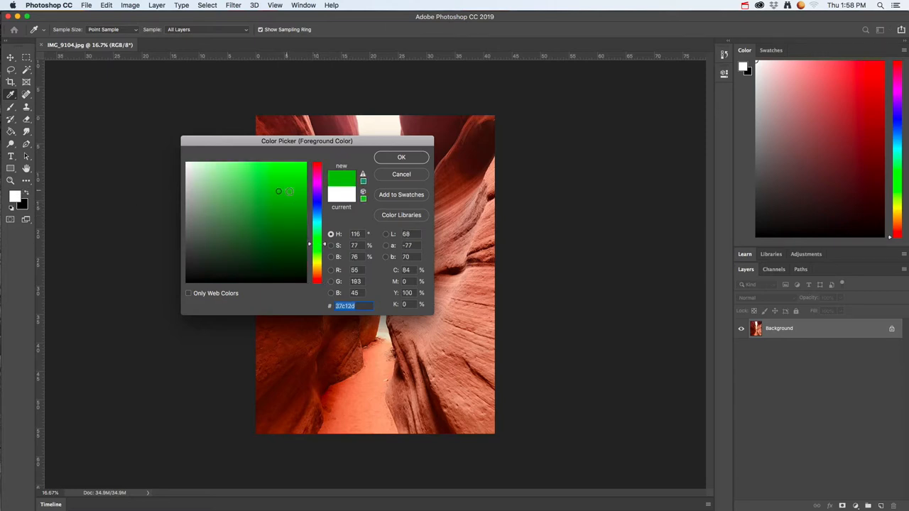
click(387, 159)
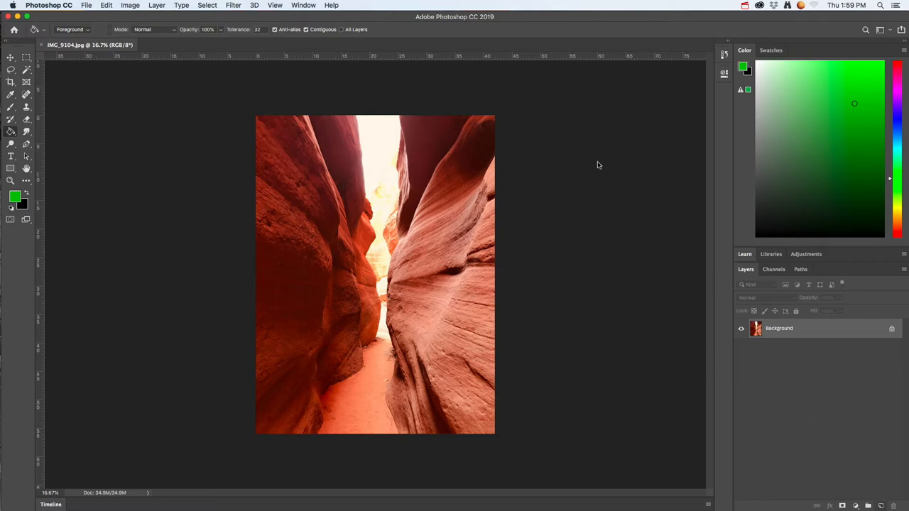
Step: Create a new layer named momo above the Background
click(235, 5)
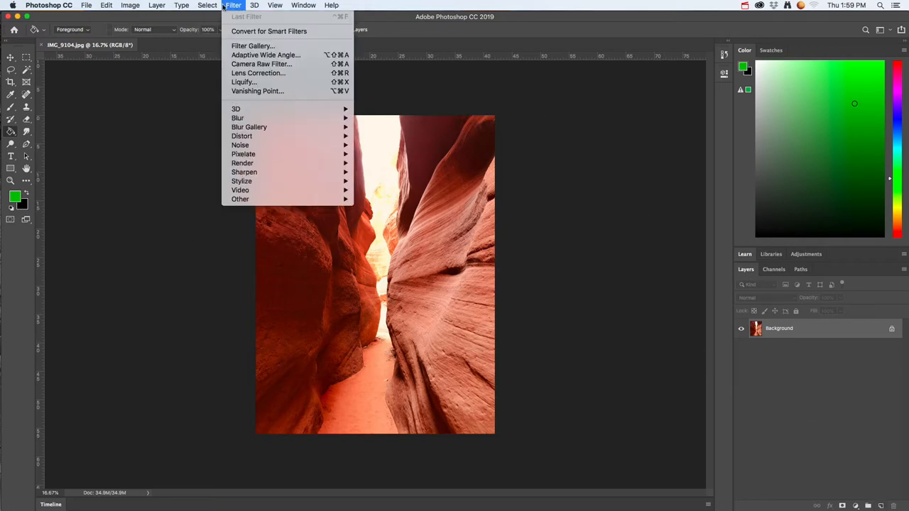
mouse_move(157, 5)
mouse_move(218, 20)
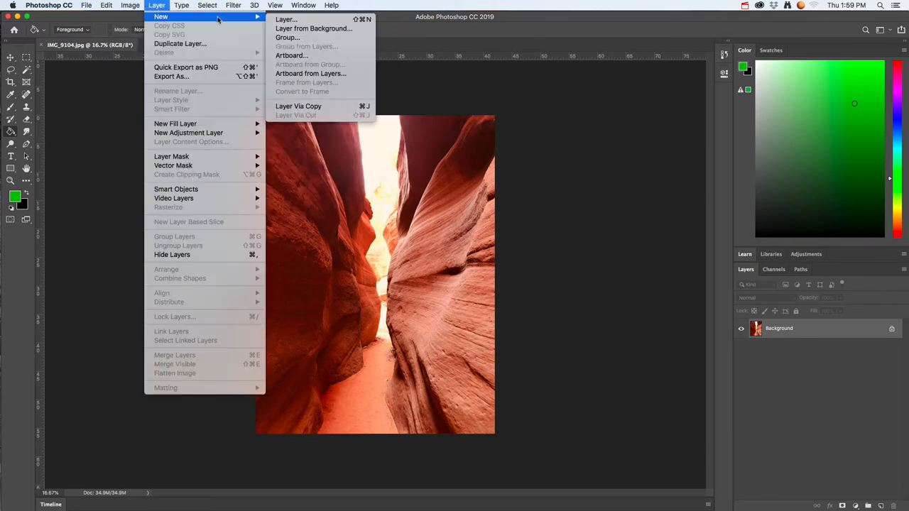
click(281, 21)
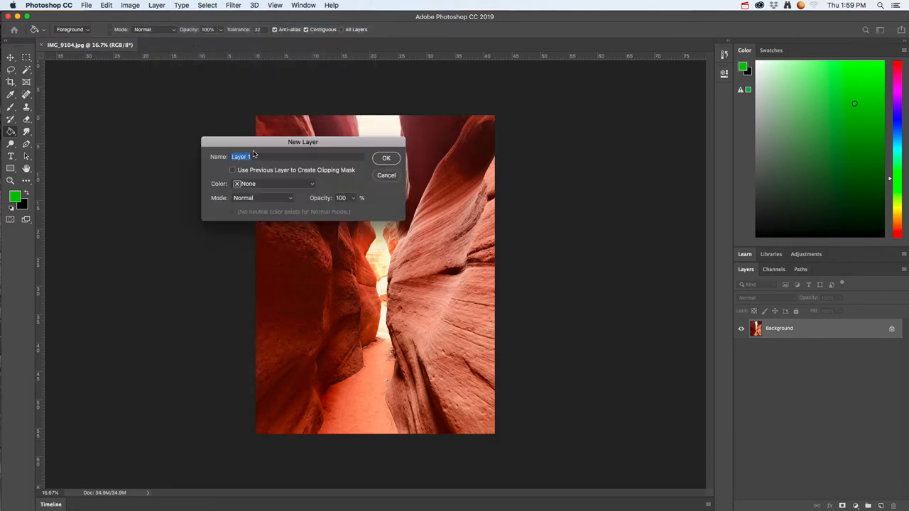
text(momo)
key(Return)
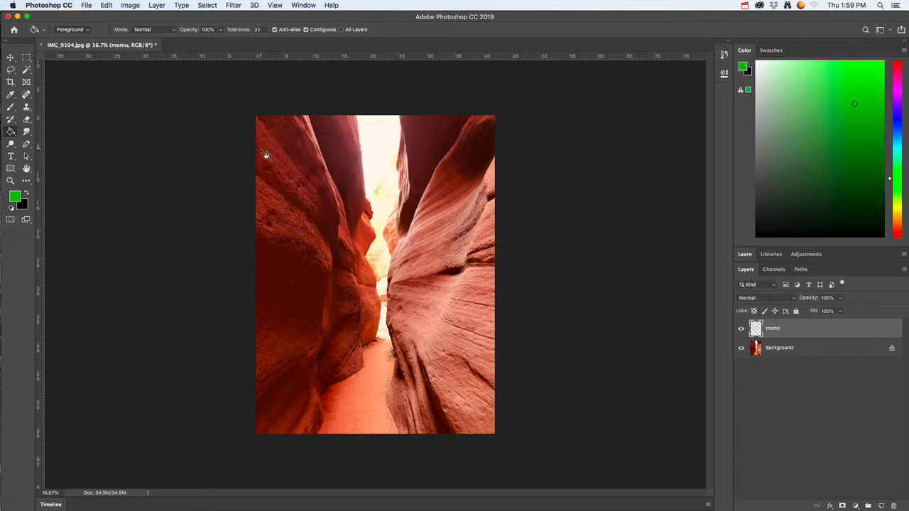
Step: Fill the momo layer with the green foreground colour and set its blend mode to Color
click(377, 230)
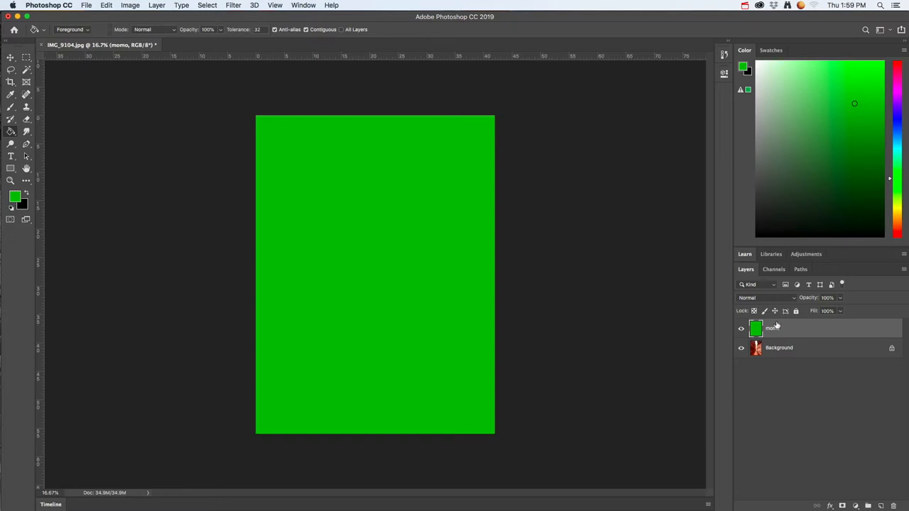
click(772, 299)
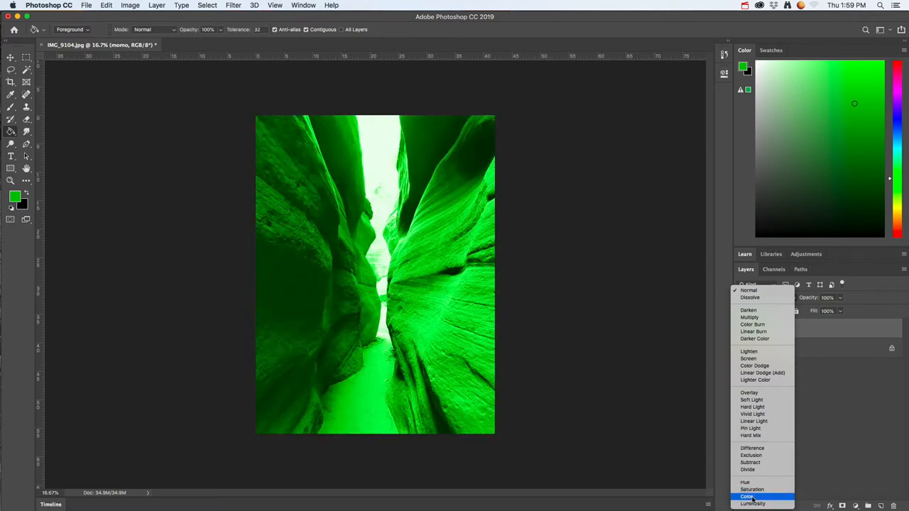
click(747, 498)
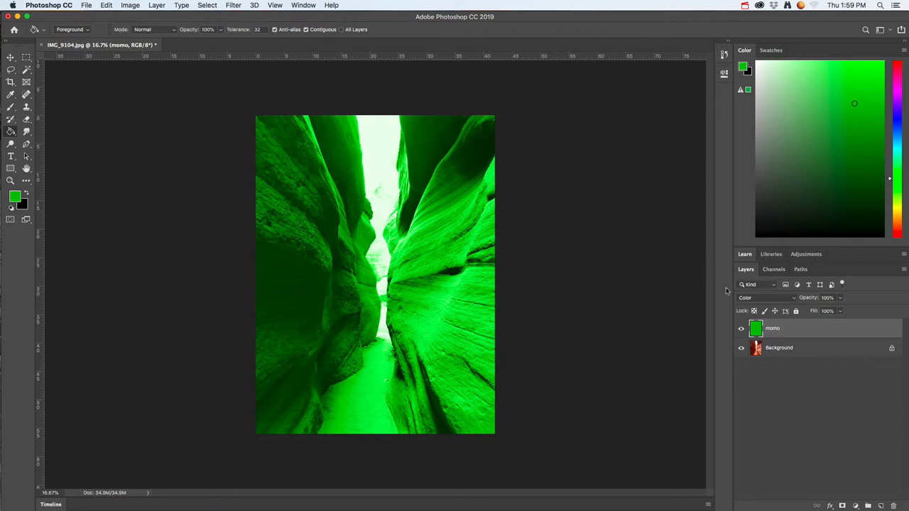
Step: Hide the momo layer and create a new layer named comp above it
click(741, 329)
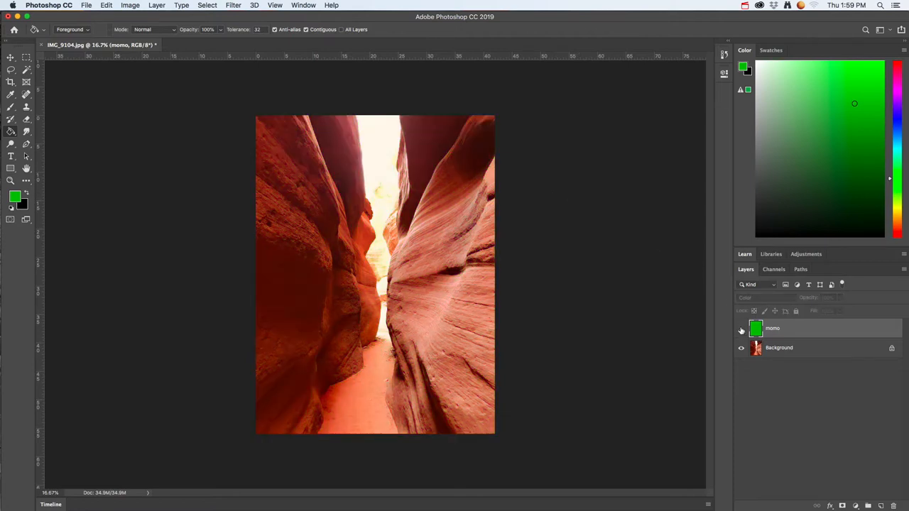
click(205, 6)
mouse_move(165, 7)
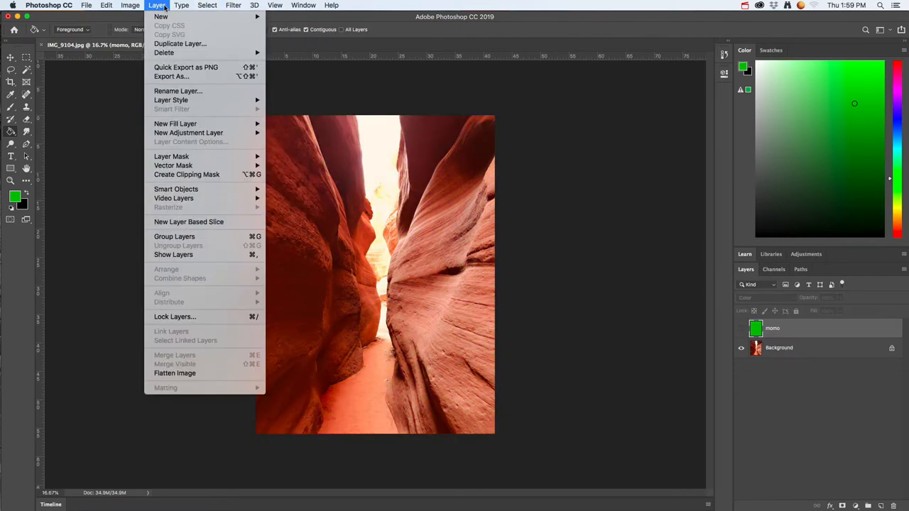
mouse_move(234, 17)
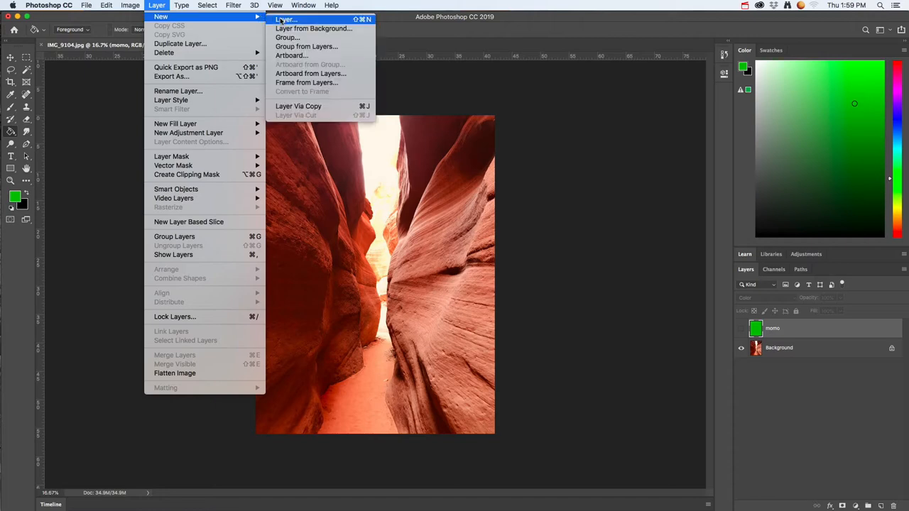
click(296, 21)
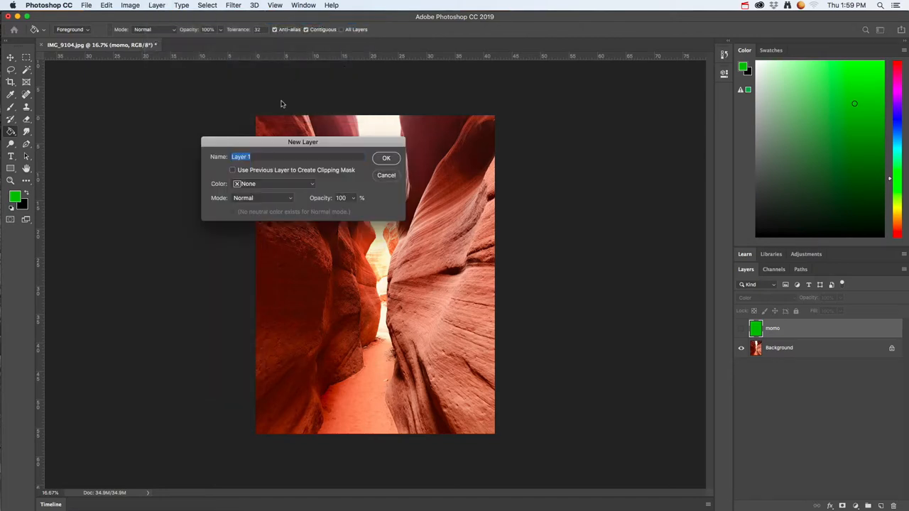
text(comp)
click(385, 159)
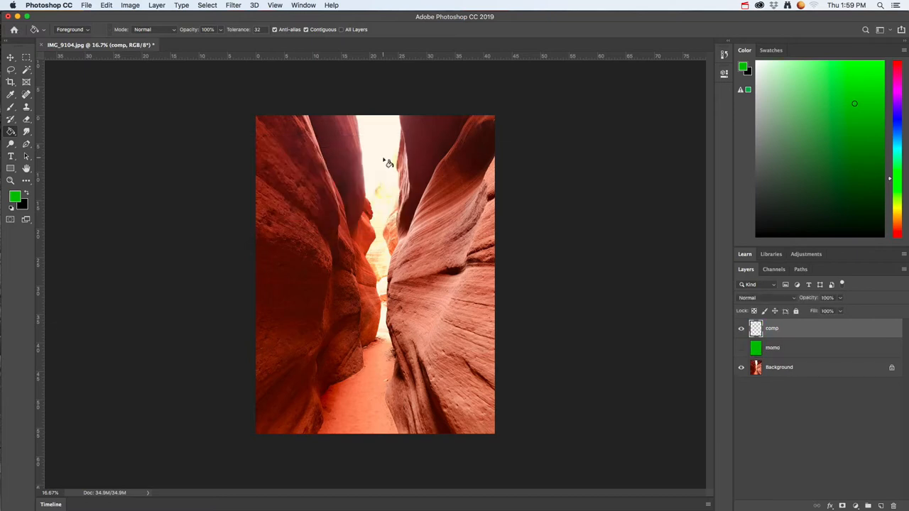
Step: Set the foreground colour to bright cyan and activate the Paint Bucket tool
click(17, 199)
click(315, 222)
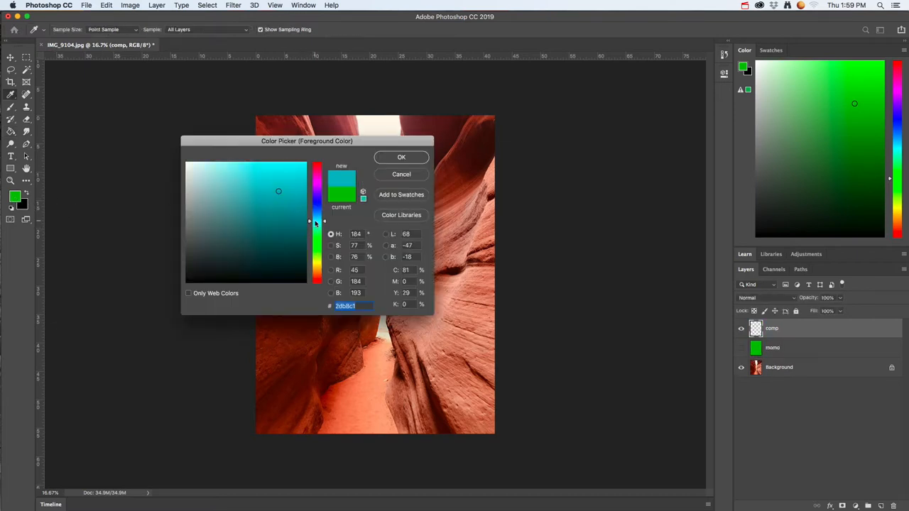
drag(294, 196, 280, 175)
click(402, 157)
key(g)
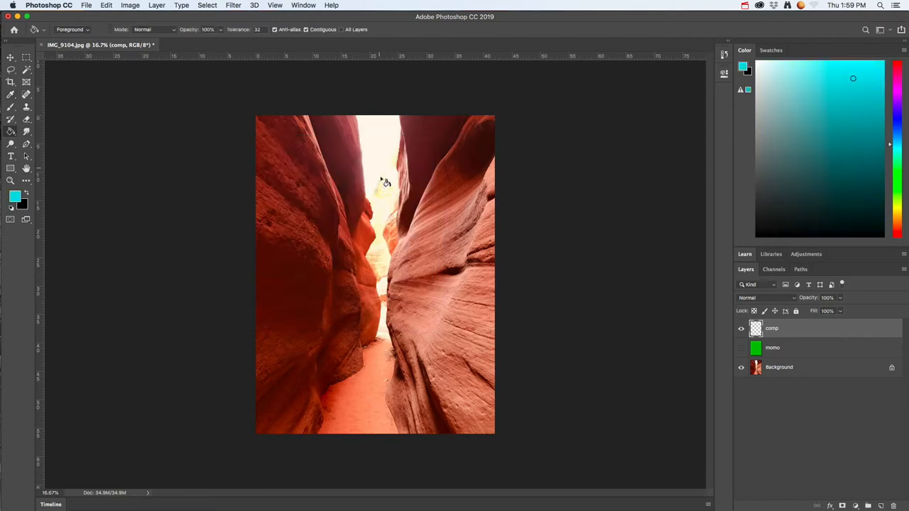
Step: Fill the comp layer with the cyan foreground colour and set its blend mode to Color
click(362, 284)
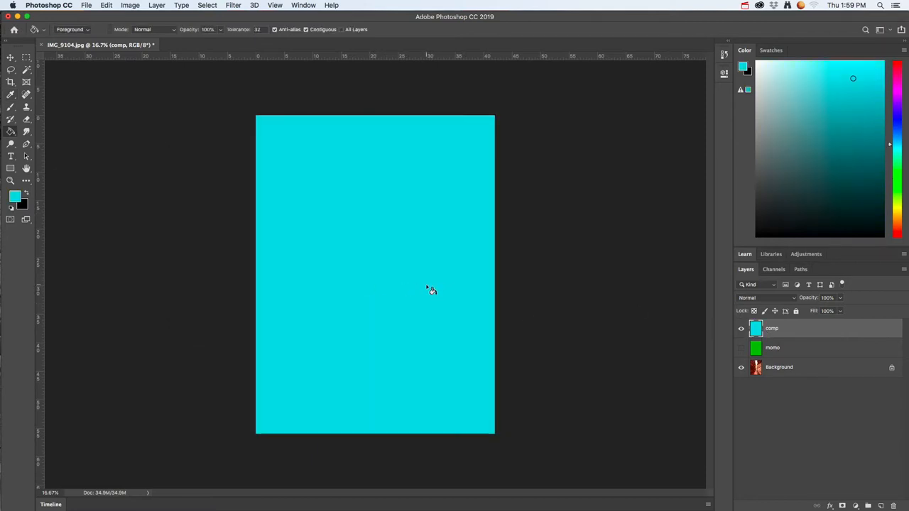
click(773, 298)
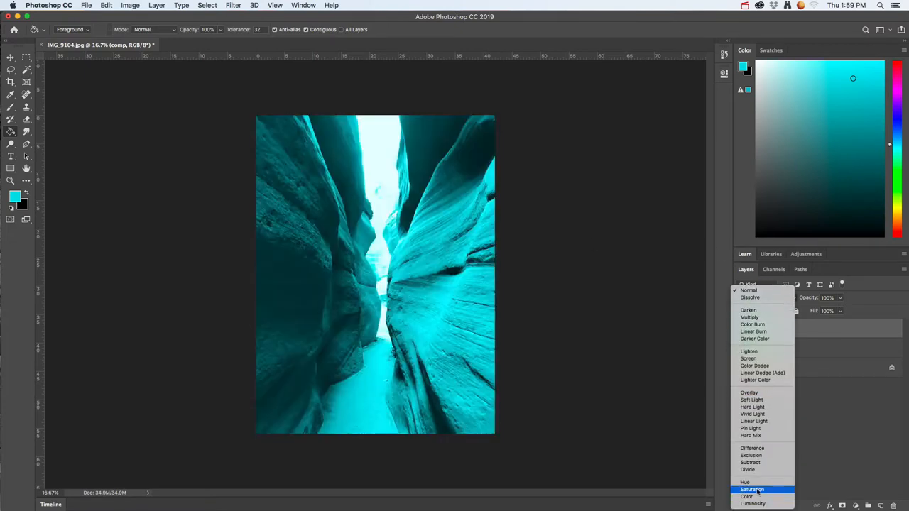
click(758, 499)
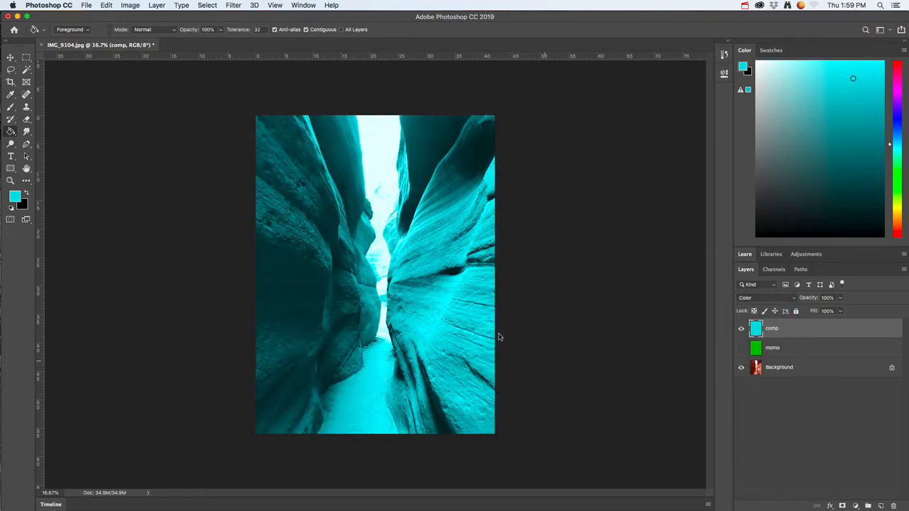
Step: Activate the Brush tool and swap the foreground and background colours
click(10, 107)
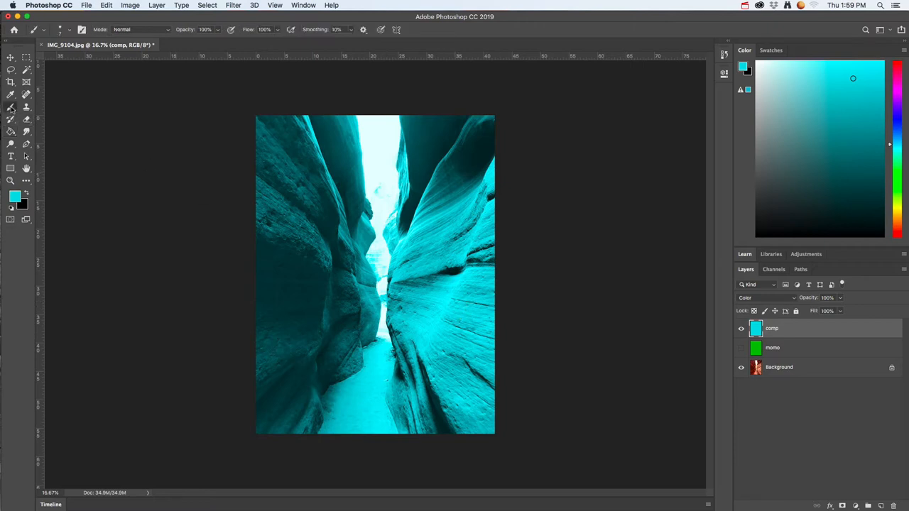
click(26, 193)
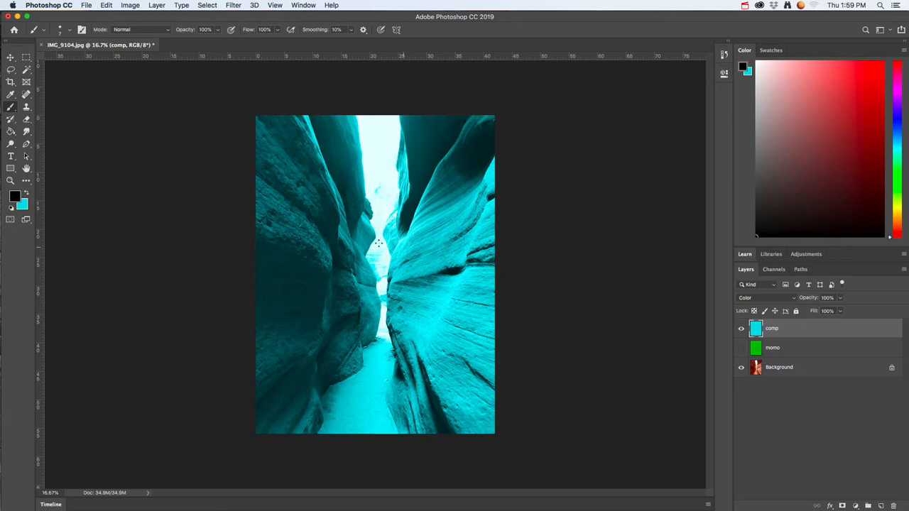
Step: Switch to Color Scheme Designer in Firefox and examine the complement scheme for a teal hue of 212°
key(super+Tab)
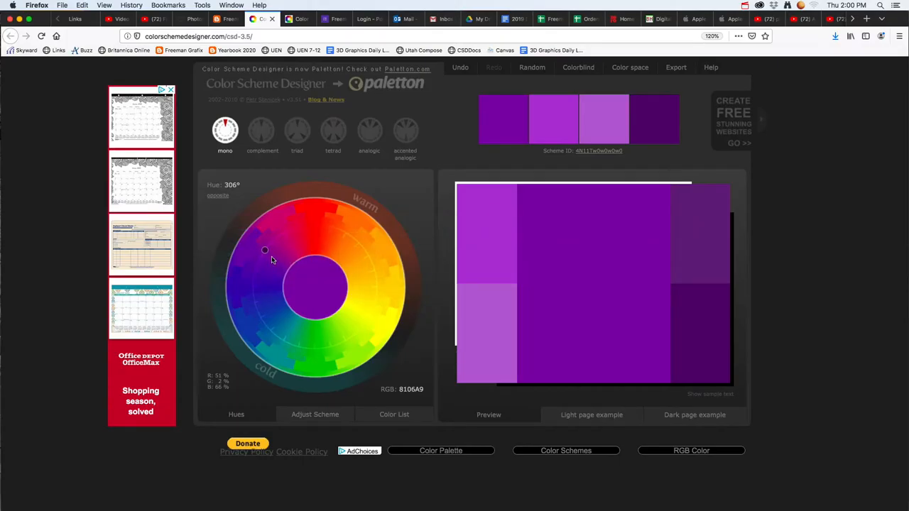
drag(271, 260, 281, 344)
click(262, 131)
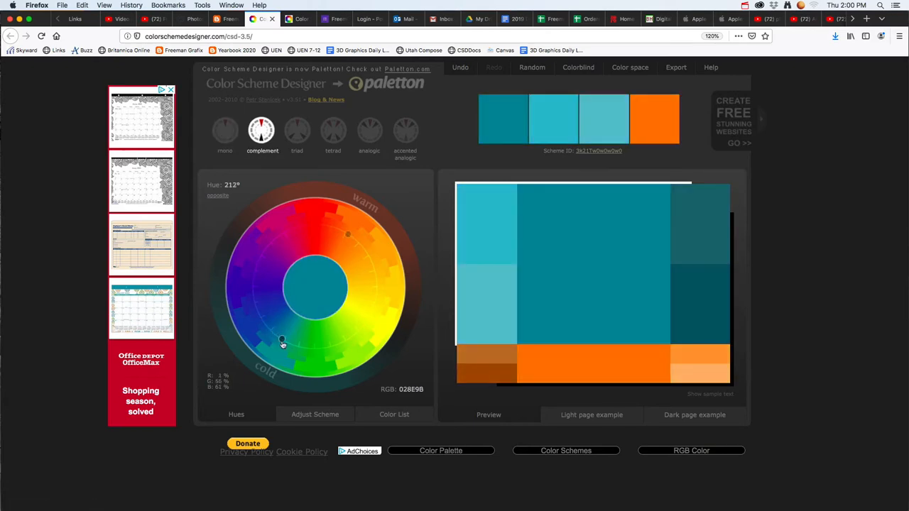
double_click(282, 345)
click(437, 238)
key(super+Tab)
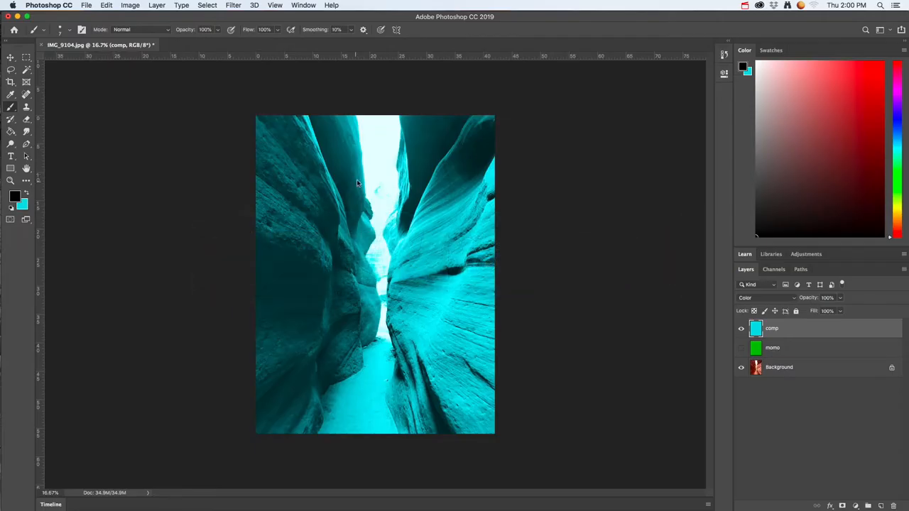
Step: Back in Photoshop, set the foreground colour to orange f3a104
click(14, 199)
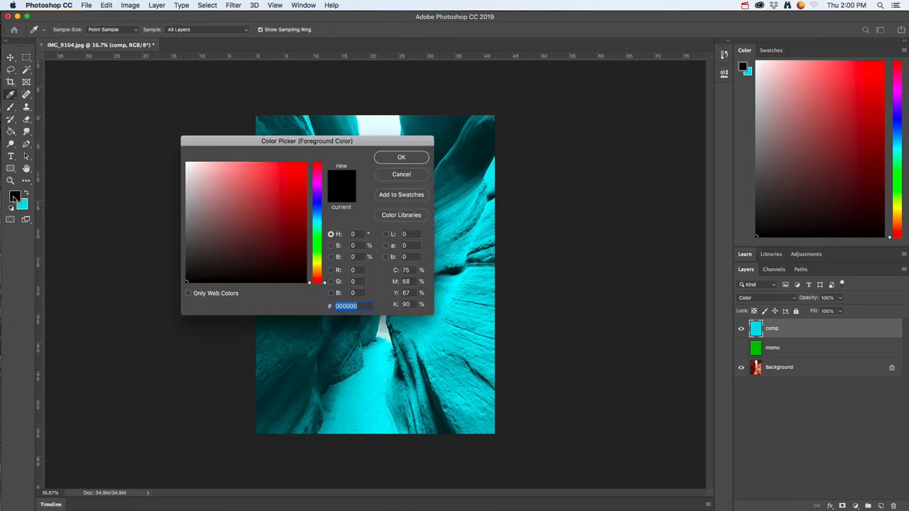
drag(321, 261, 319, 270)
drag(300, 171, 316, 168)
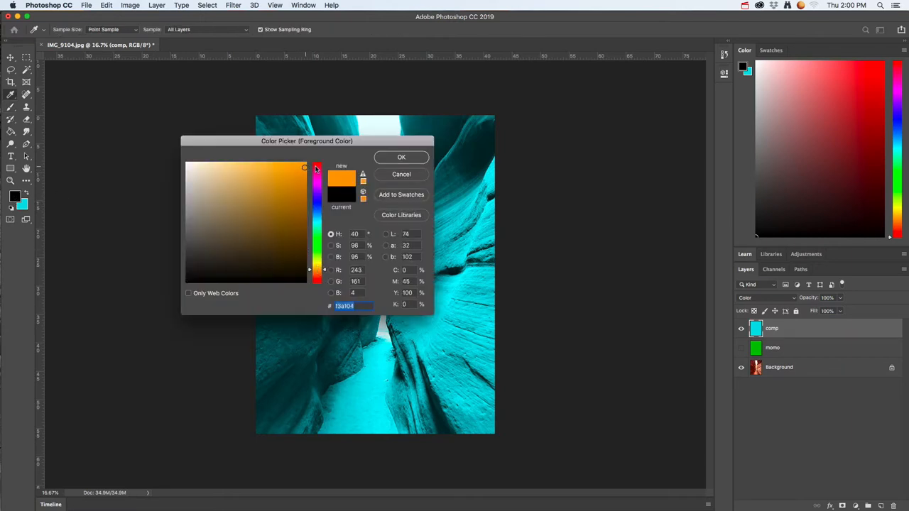
click(388, 159)
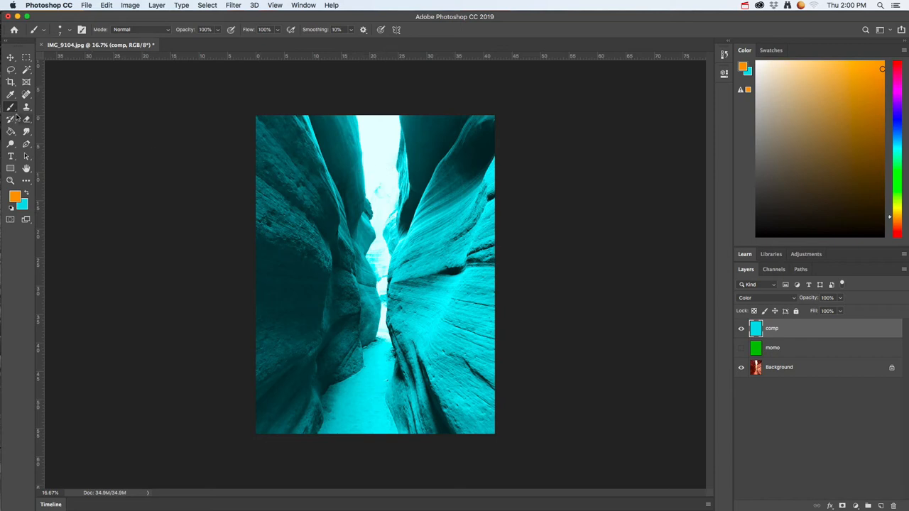
Step: Try painting the left canyon wall orange on the comp layer with a brush of about 182 px
click(70, 31)
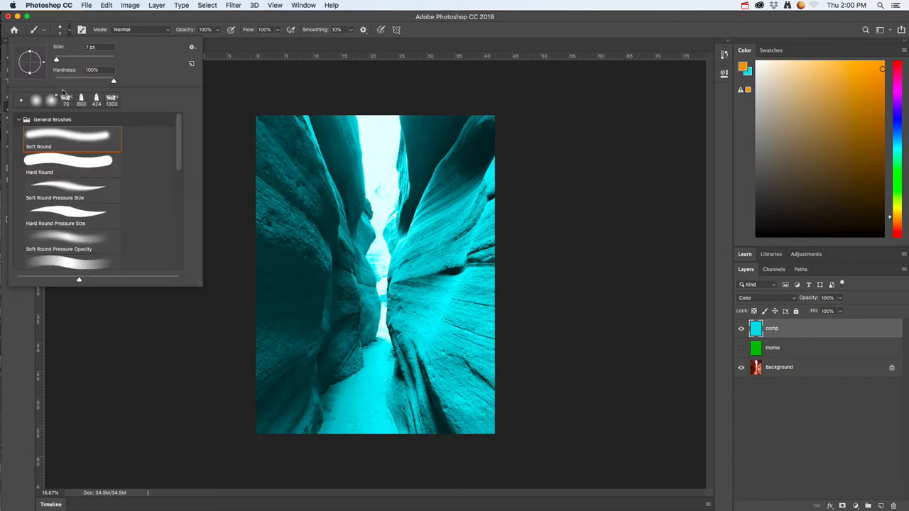
drag(57, 60, 95, 63)
mouse_move(295, 164)
mouse_down()
mouse_move(296, 251)
mouse_move(290, 228)
mouse_move(301, 243)
mouse_move(322, 200)
mouse_move(324, 281)
mouse_move(269, 304)
mouse_move(272, 270)
mouse_move(318, 269)
mouse_move(315, 257)
mouse_move(279, 267)
mouse_move(294, 311)
mouse_move(318, 307)
mouse_move(338, 339)
mouse_move(305, 373)
mouse_up()
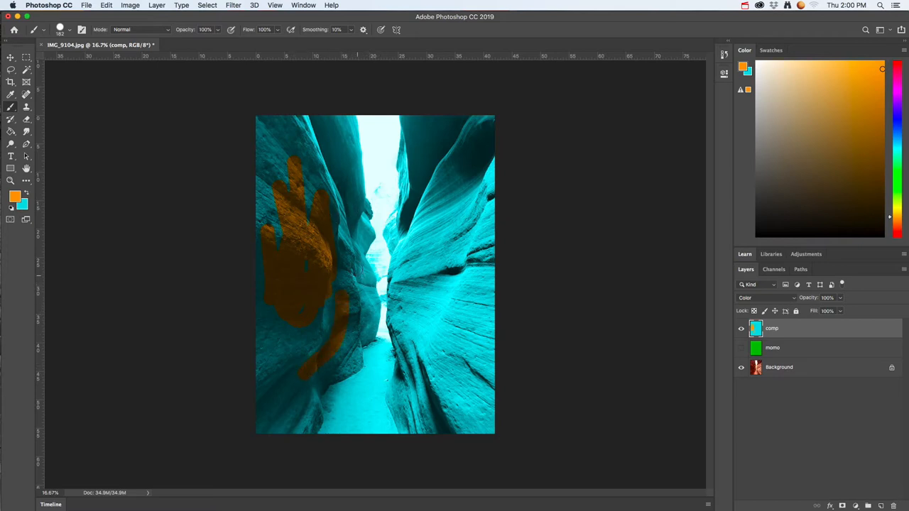
key(super+z)
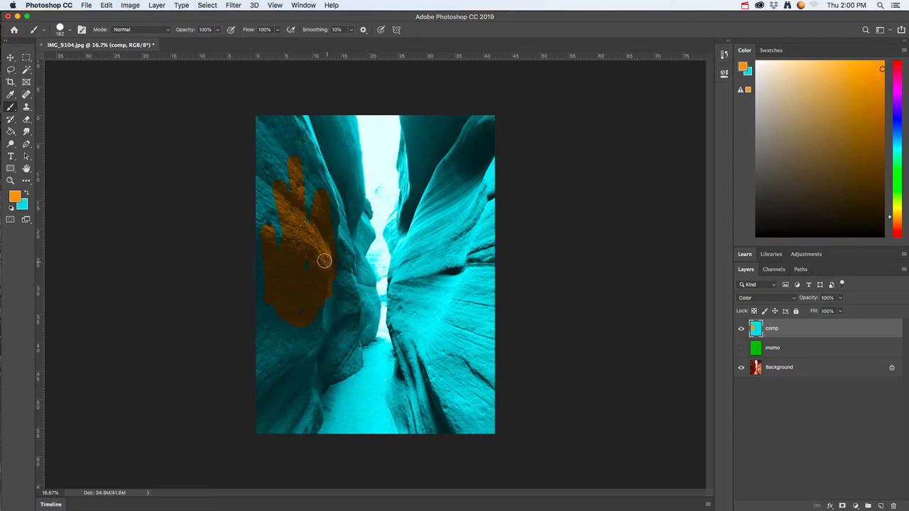
key(super+z)
Step: Select the Background layer, hide the comp layer, and activate the Quick Selection tool
click(779, 368)
click(742, 330)
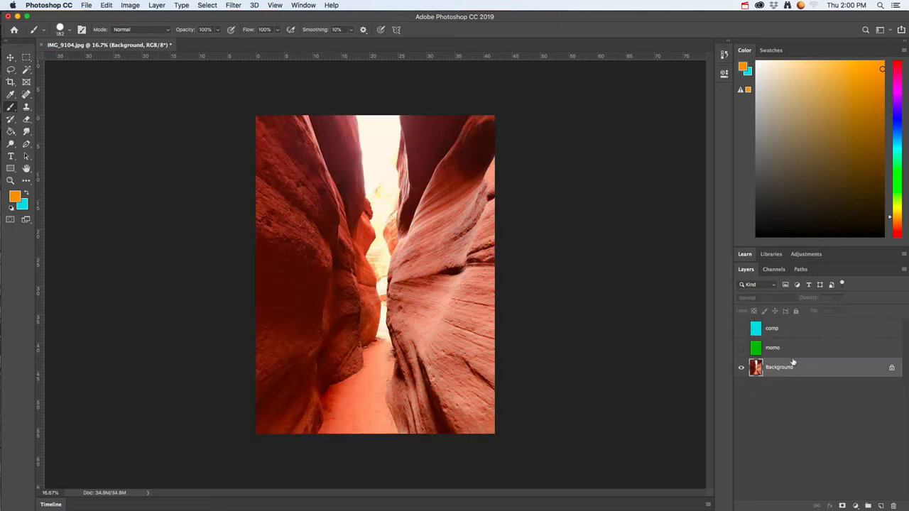
click(27, 70)
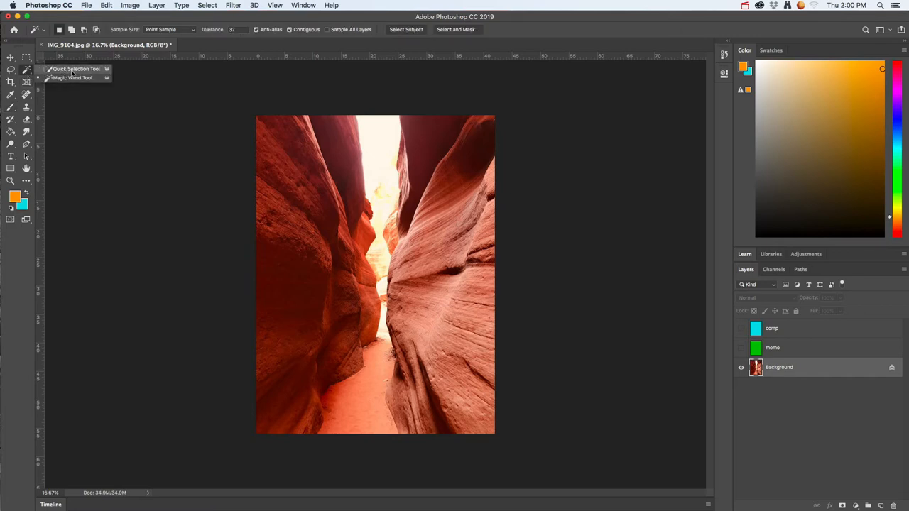
click(71, 71)
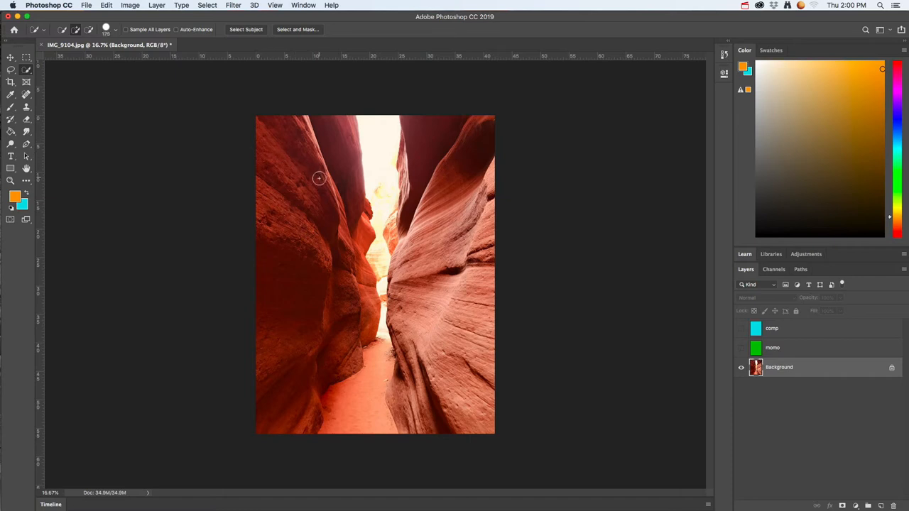
Step: Enlarge the Quick Selection brush to 600 px and select the left and right canyon walls
key(bracketright)
key(bracketright)
key(bracketright)
key(bracketright)
key(bracketright)
key(bracketright)
key(bracketright)
key(bracketright)
key(bracketright)
key(bracketright)
mouse_move(308, 264)
mouse_down()
mouse_move(299, 211)
mouse_move(318, 149)
mouse_move(337, 261)
mouse_move(321, 324)
mouse_move(302, 351)
mouse_up()
mouse_move(429, 205)
mouse_down()
mouse_move(445, 174)
mouse_move(430, 142)
mouse_move(403, 237)
mouse_up()
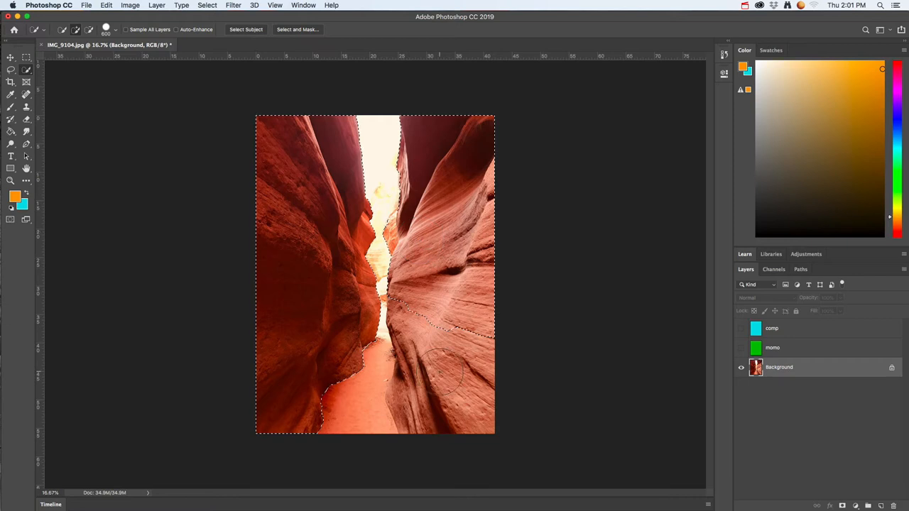
mouse_move(444, 373)
mouse_down()
mouse_move(433, 378)
mouse_move(427, 348)
mouse_up()
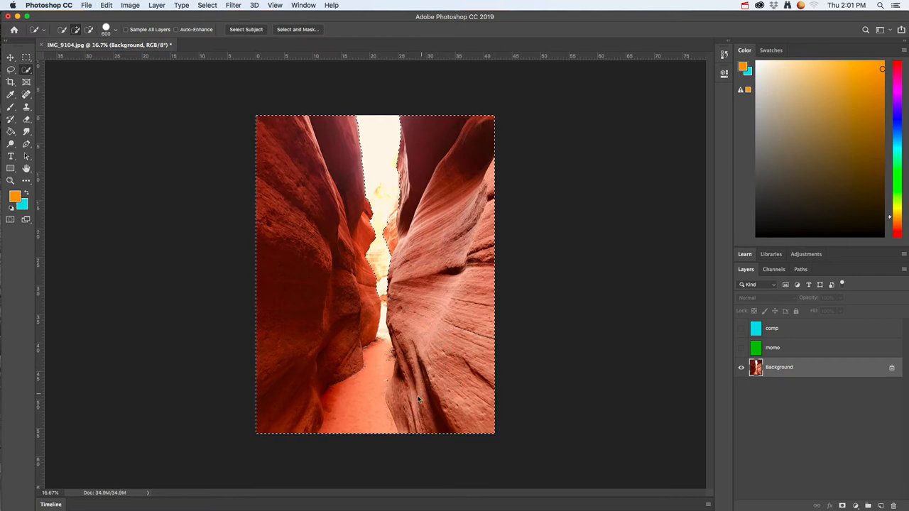
Step: Undo the selection strokes over the lower right wall and add its remaining inner edge to the selection again
key(super+z)
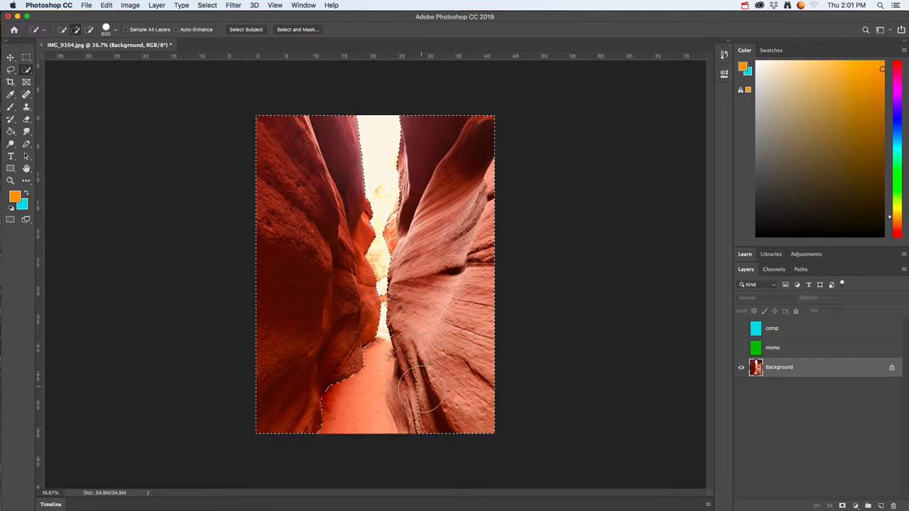
click(411, 394)
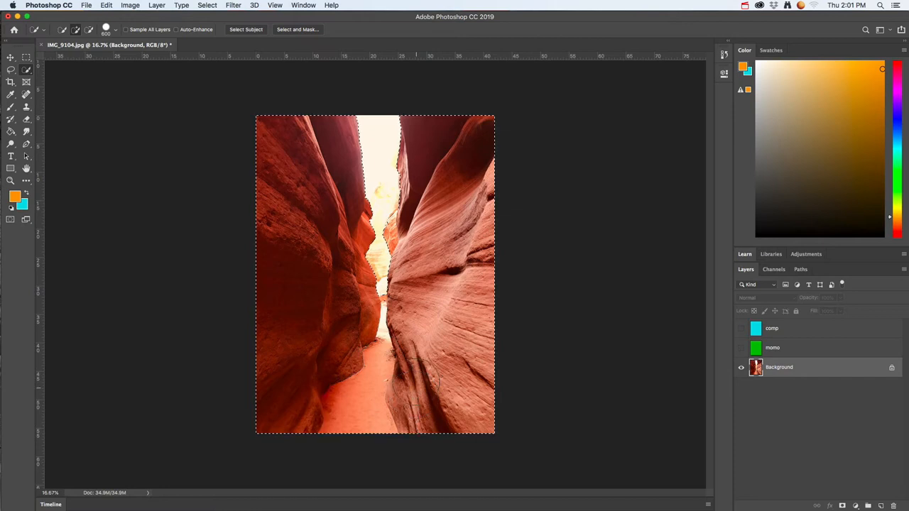
key(super+z)
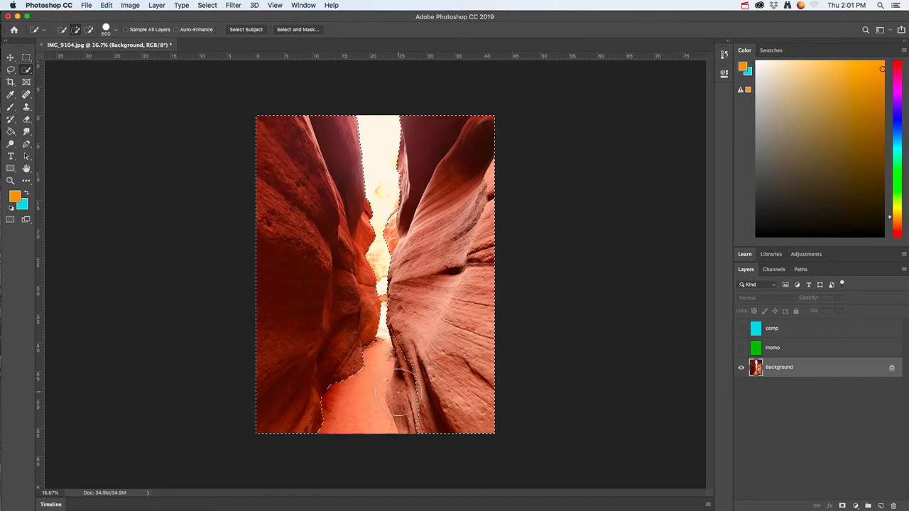
click(405, 394)
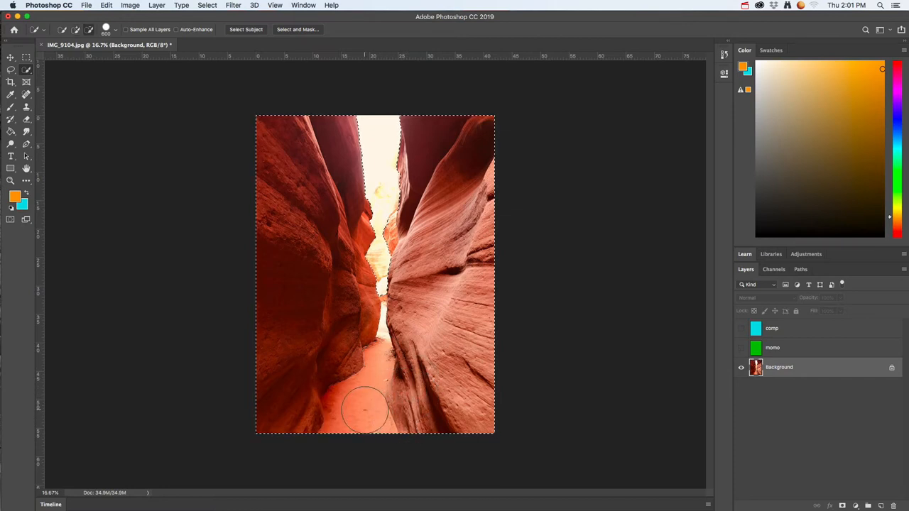
Step: Reduce the Quick Selection brush to 300 px and subtract the canyon floor from the selection
key(bracketleft)
key(bracketleft)
key(bracketleft)
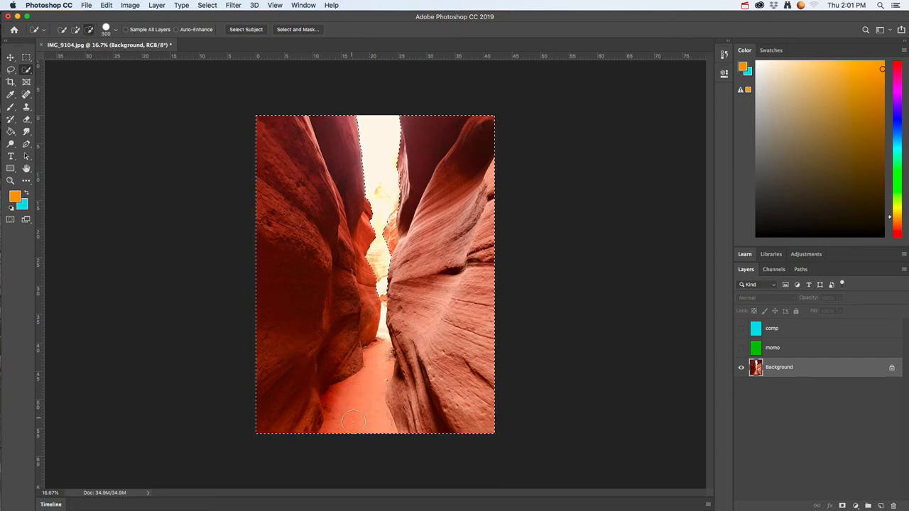
mouse_move(354, 422)
mouse_down()
mouse_move(357, 382)
mouse_move(371, 395)
mouse_move(383, 361)
mouse_up()
mouse_move(374, 402)
mouse_down()
mouse_move(376, 386)
mouse_move(377, 412)
mouse_up()
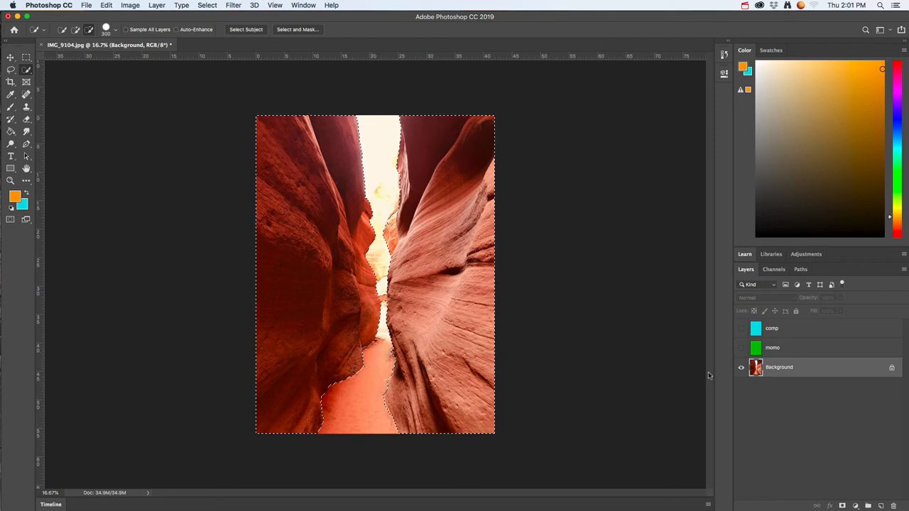
Step: Select and show the comp layer, and activate the Brush tool
click(787, 329)
click(741, 329)
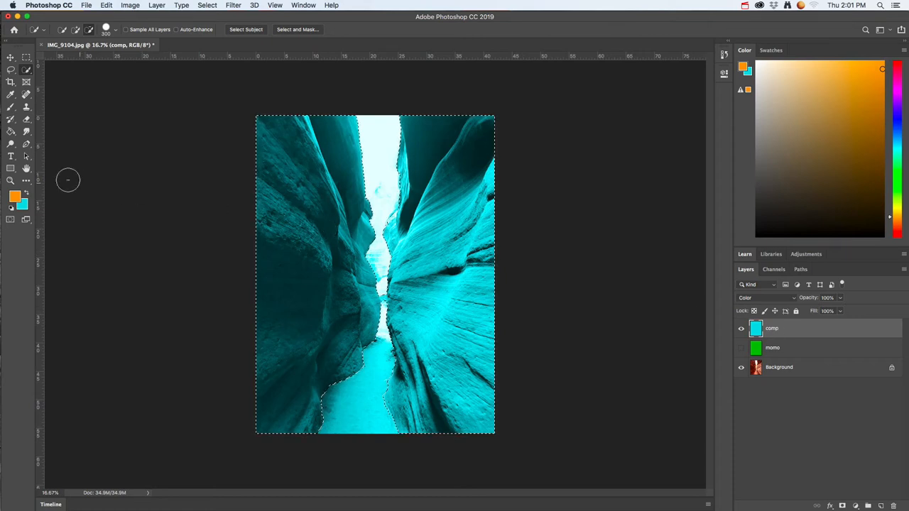
key(b)
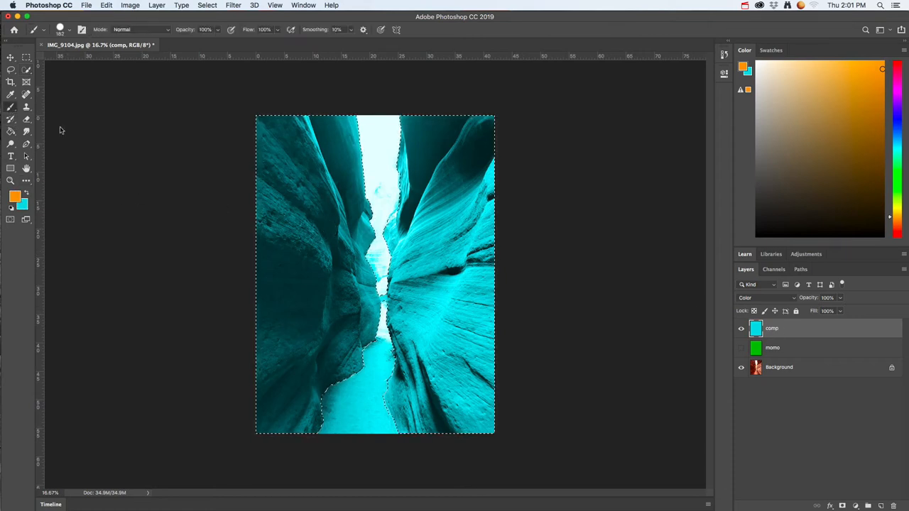
Step: Enlarge the brush to 800 px and paint both selected canyon walls orange on the comp layer
key(bracketright)
key(bracketright)
key(bracketright)
key(bracketright)
key(bracketright)
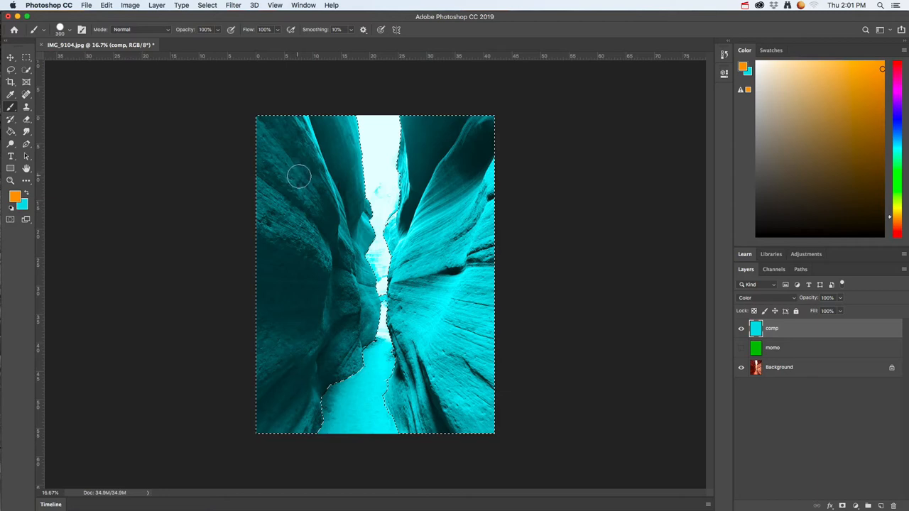
mouse_move(282, 186)
mouse_down()
mouse_move(270, 119)
mouse_move(342, 135)
mouse_move(289, 197)
mouse_move(321, 237)
mouse_move(276, 233)
mouse_move(341, 249)
mouse_move(334, 359)
mouse_move(274, 423)
mouse_move(256, 312)
mouse_move(281, 281)
mouse_move(314, 364)
mouse_move(343, 351)
mouse_move(350, 319)
mouse_up()
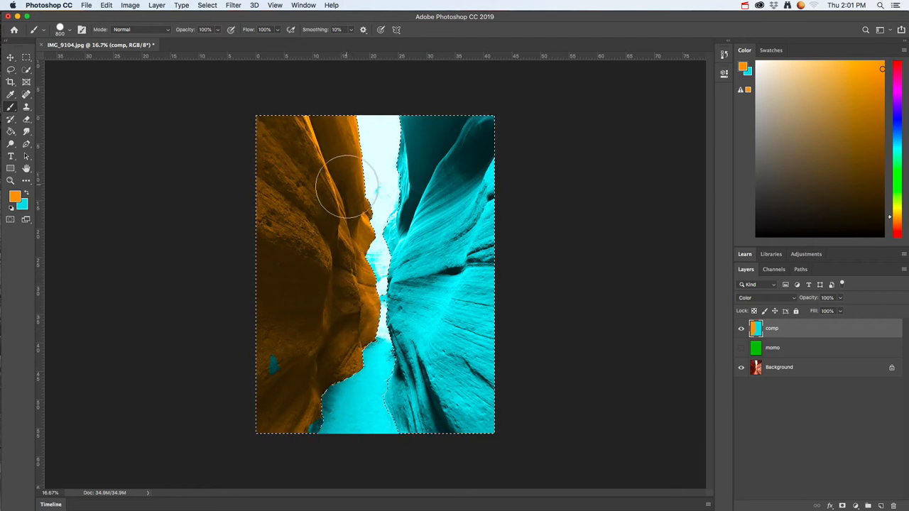
drag(288, 300, 292, 379)
mouse_move(435, 429)
mouse_down()
mouse_move(430, 158)
mouse_move(416, 125)
mouse_move(482, 197)
mouse_move(471, 422)
mouse_move(412, 434)
mouse_move(406, 360)
mouse_move(419, 331)
mouse_move(402, 305)
mouse_move(416, 294)
mouse_move(416, 221)
mouse_move(397, 165)
mouse_up()
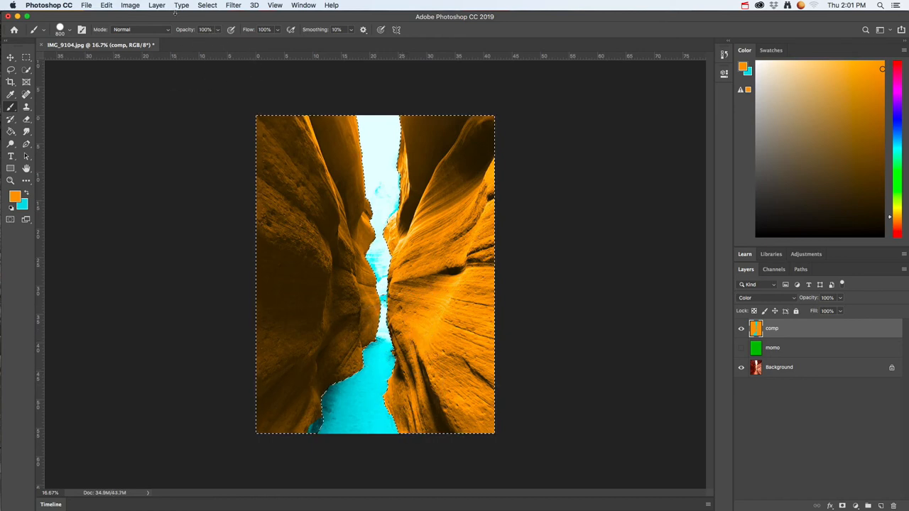
Step: Clear the selection around the canyon walls
click(152, 6)
mouse_move(207, 6)
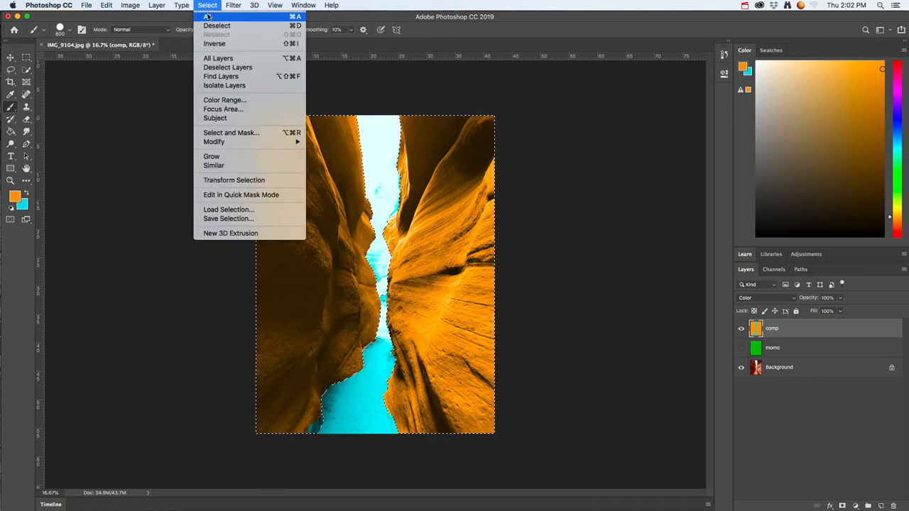
click(210, 25)
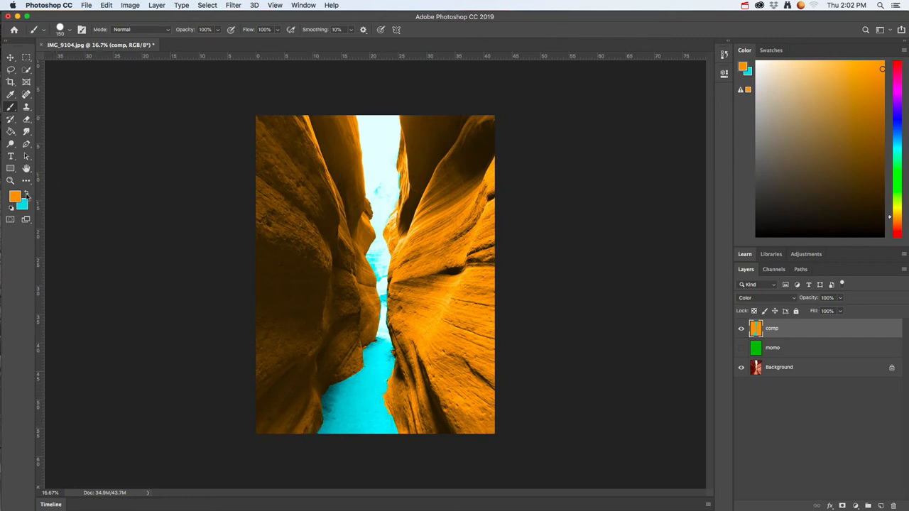
Step: Touch up the boundary between the canyon floor and walls on the comp layer, using cyan for the floor and orange for the walls
key(x)
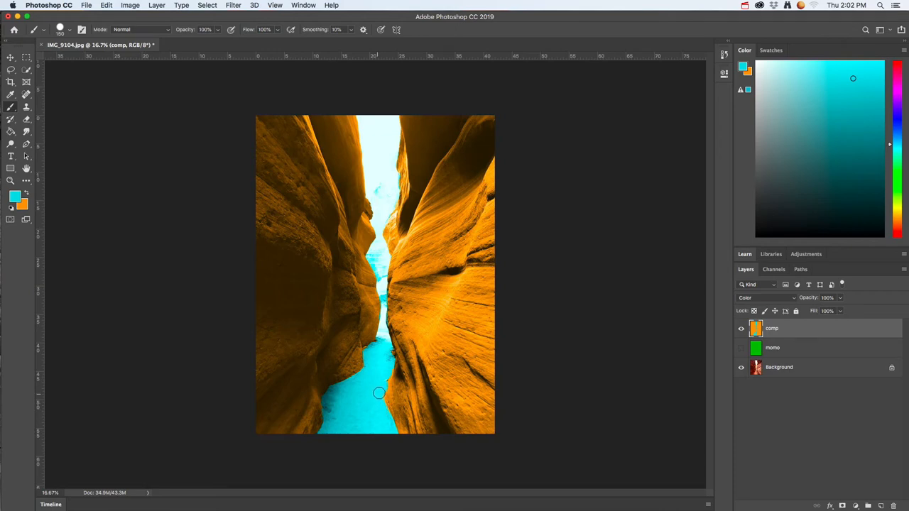
scroll(379, 393, up, 5)
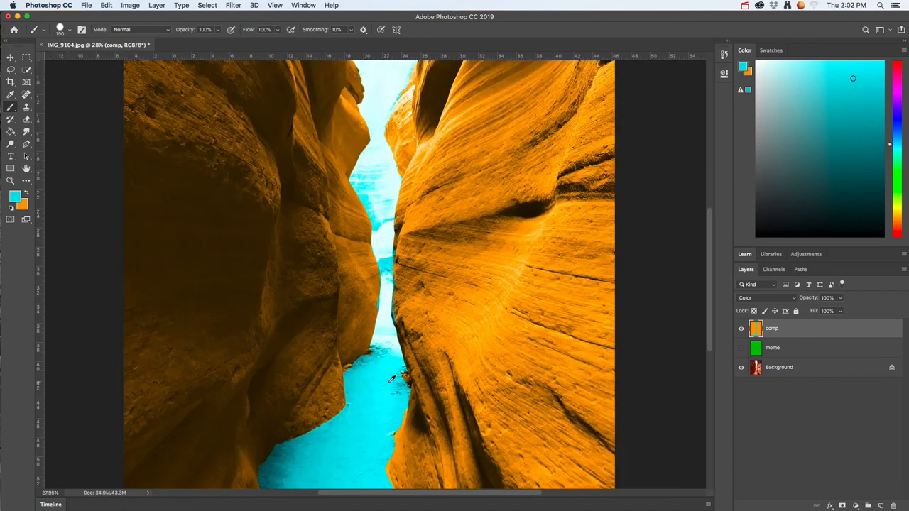
scroll(391, 379, up, 5)
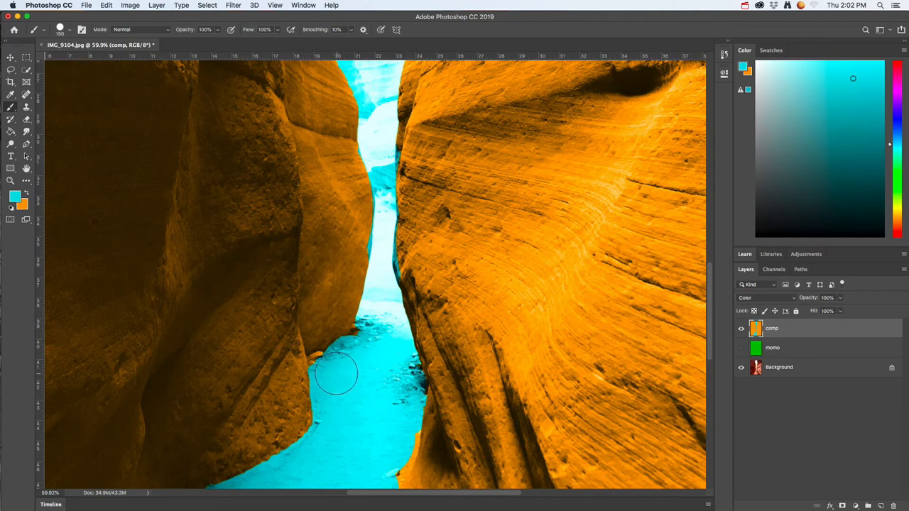
mouse_move(395, 431)
mouse_down()
mouse_move(396, 369)
mouse_move(369, 320)
mouse_up()
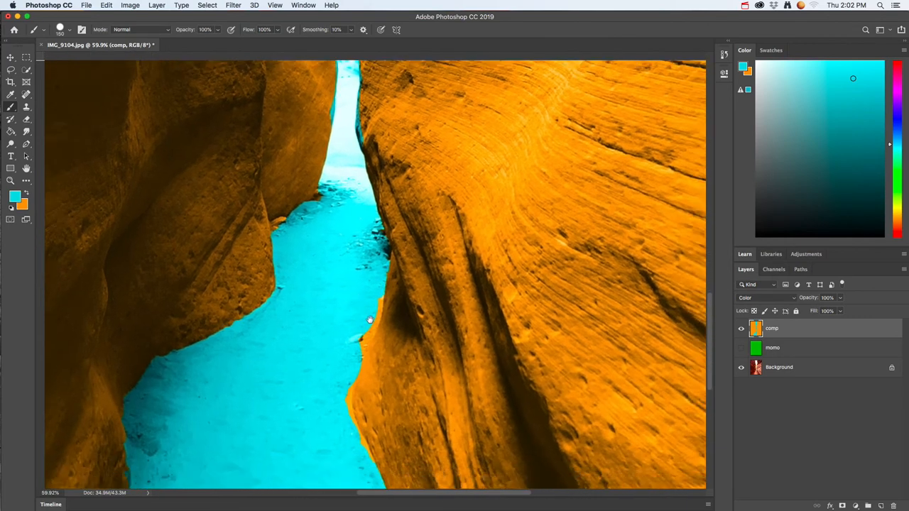
key(super+r)
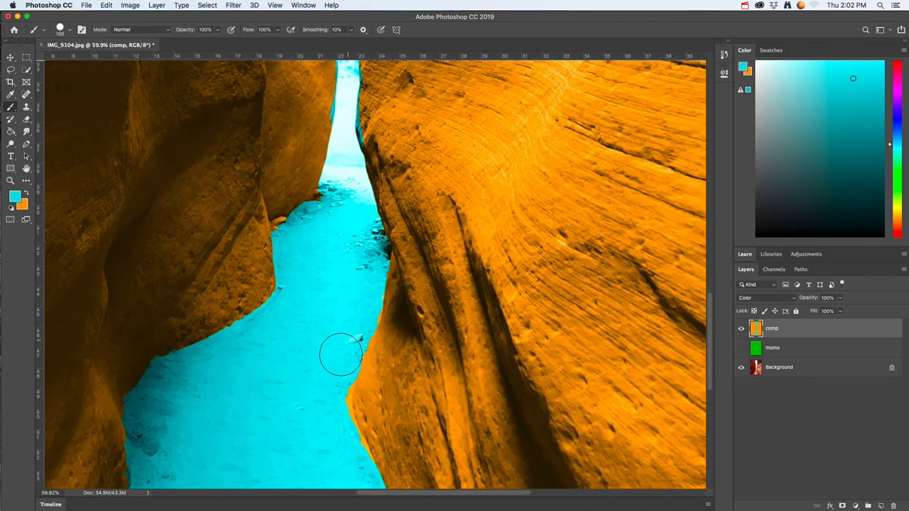
key(super+r)
drag(329, 425, 299, 304)
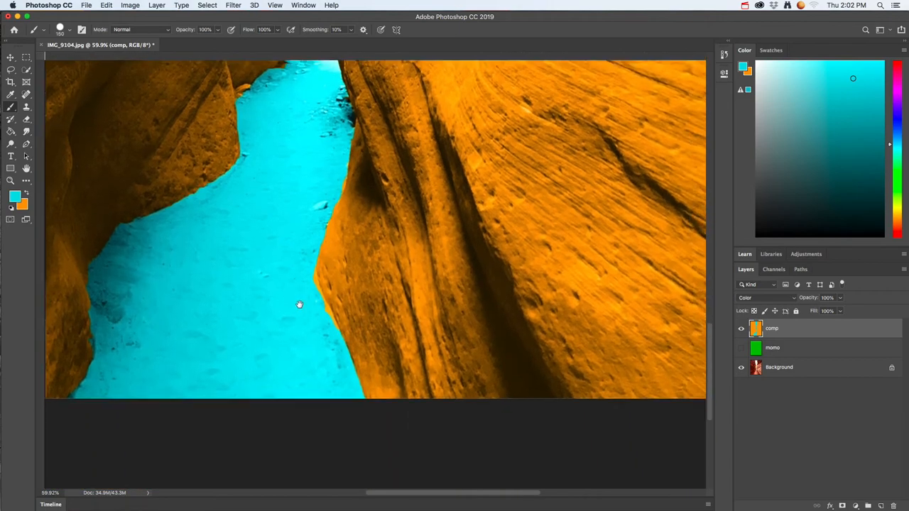
key(super+r)
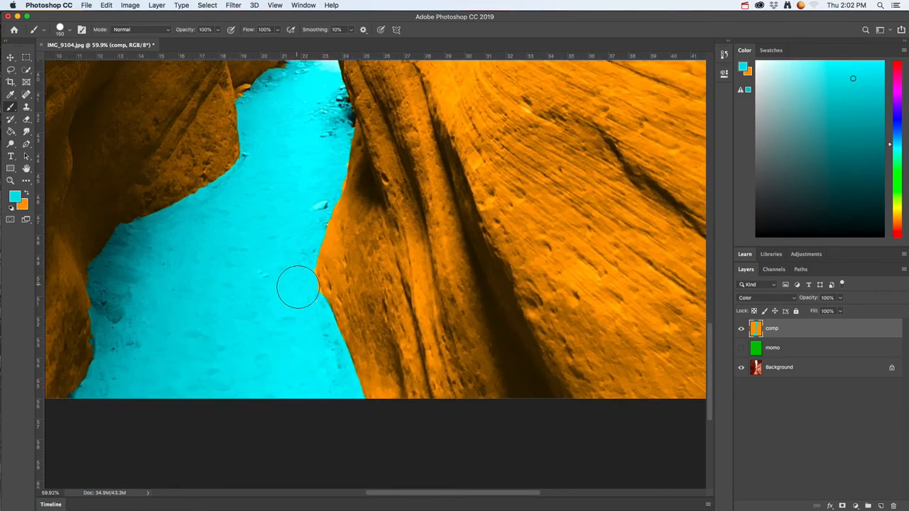
scroll(323, 254, up, 5)
scroll(323, 251, down, 8)
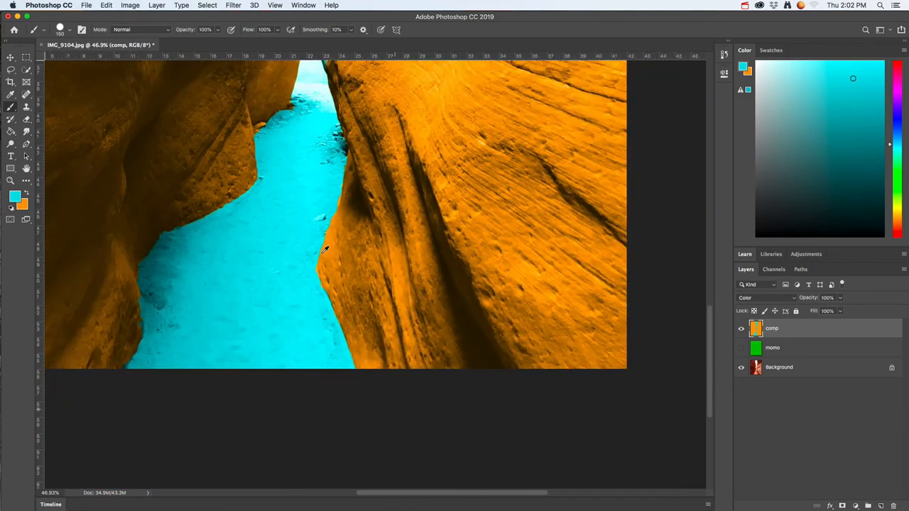
scroll(323, 250, down, 6)
scroll(384, 282, up, 7)
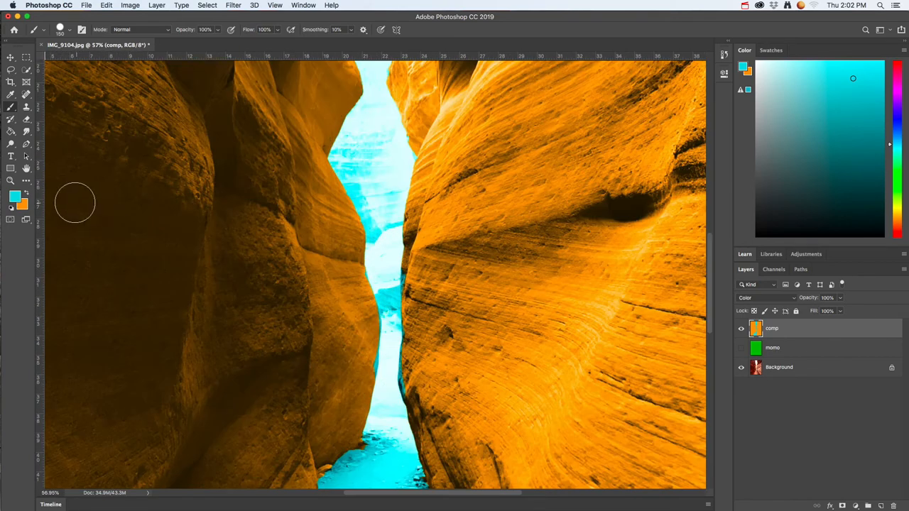
click(27, 194)
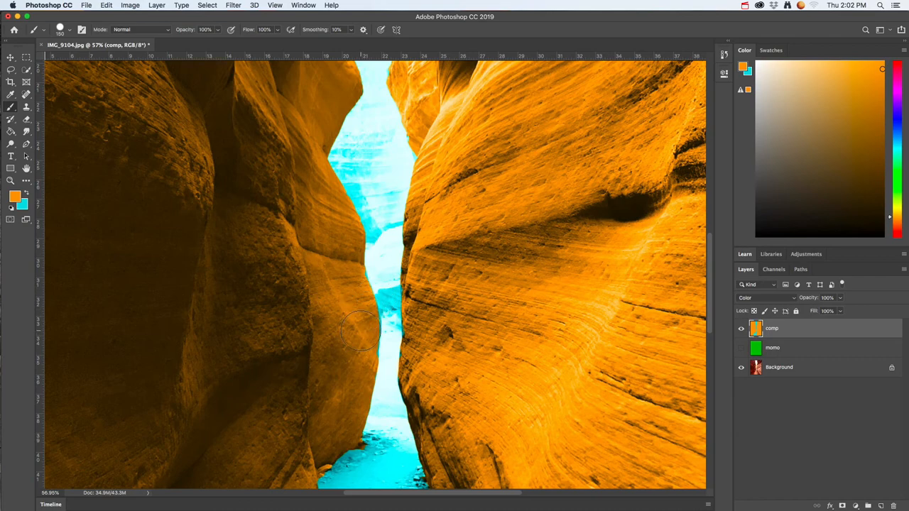
scroll(396, 242, down, 6)
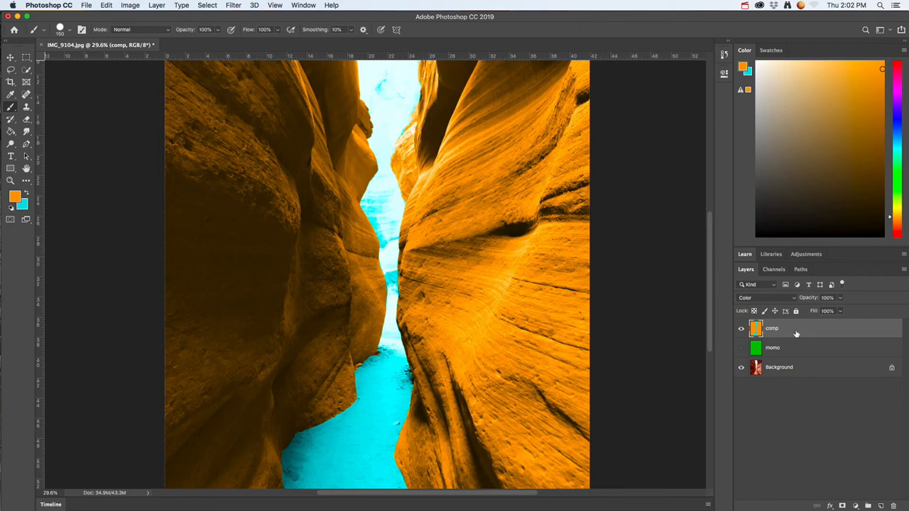
Step: Hide the comp layer and, in Color Scheme Designer in Firefox, choose a triad scheme with the hue at 327°
click(742, 329)
key(super+Tab)
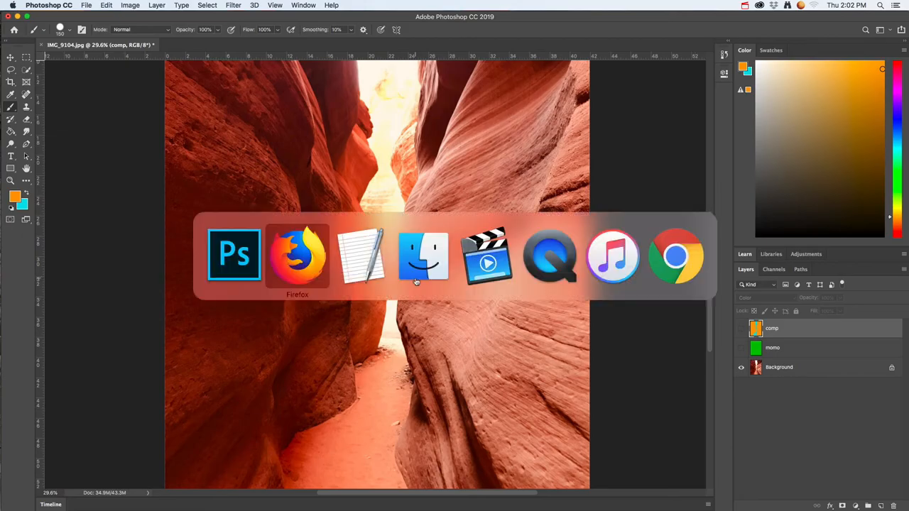
click(325, 258)
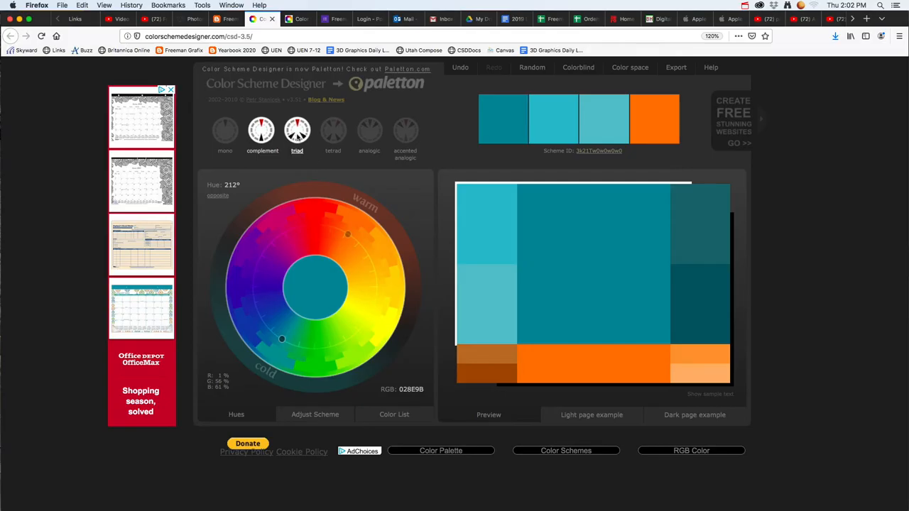
click(300, 139)
mouse_move(311, 245)
mouse_down()
mouse_move(257, 270)
mouse_move(283, 240)
mouse_up()
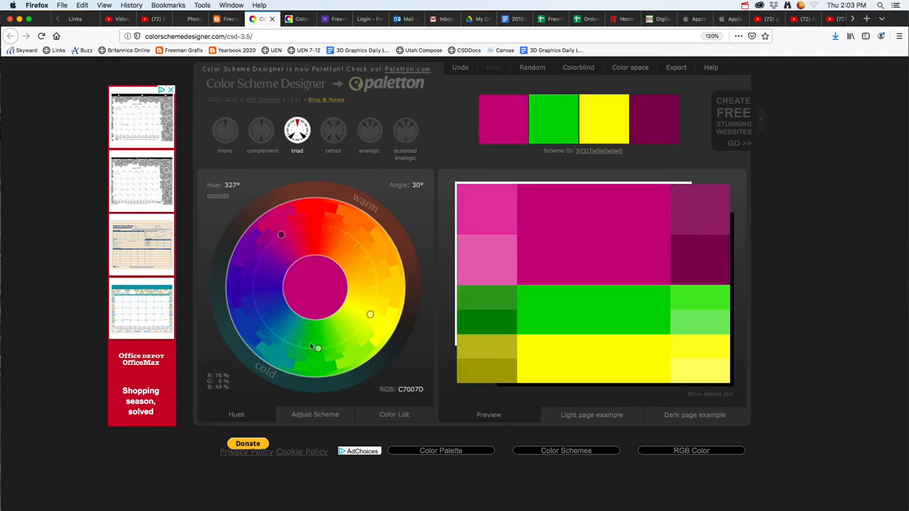
Step: Switch back to Photoshop and add a new layer named tri above the comp layer
key(super+Tab)
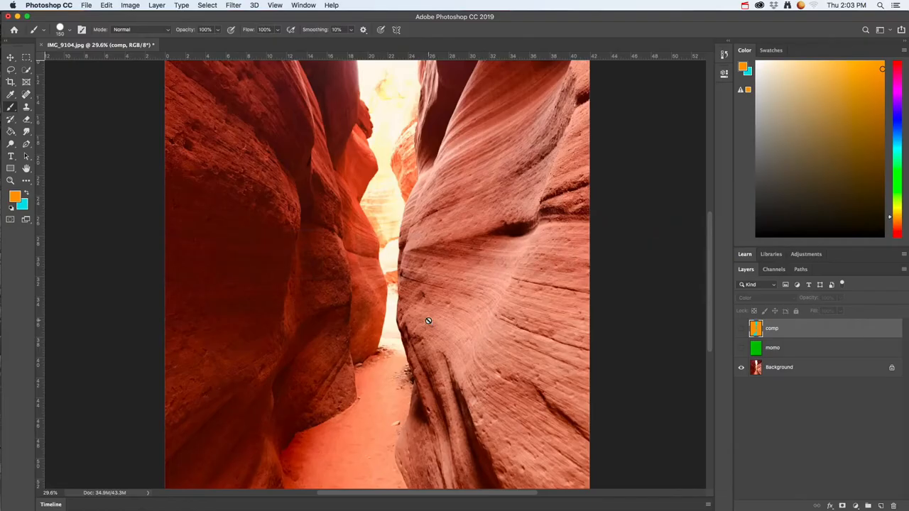
click(880, 507)
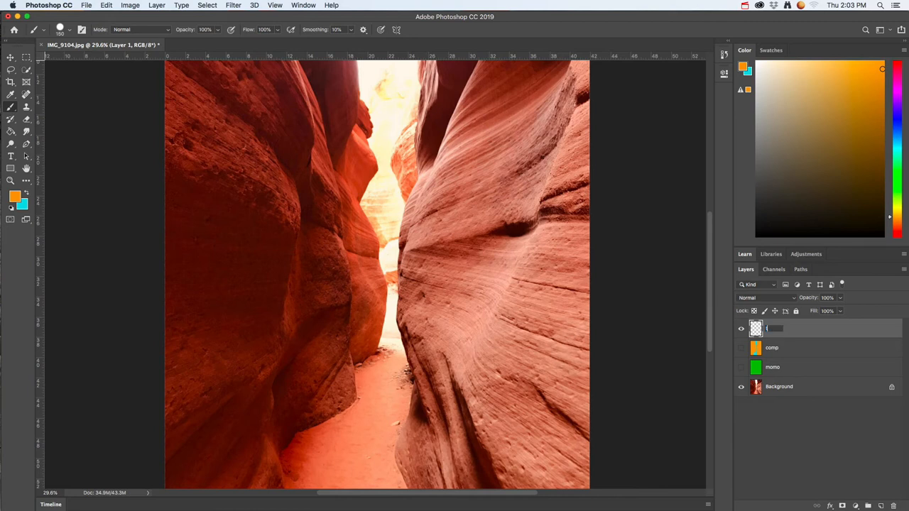
key(Return)
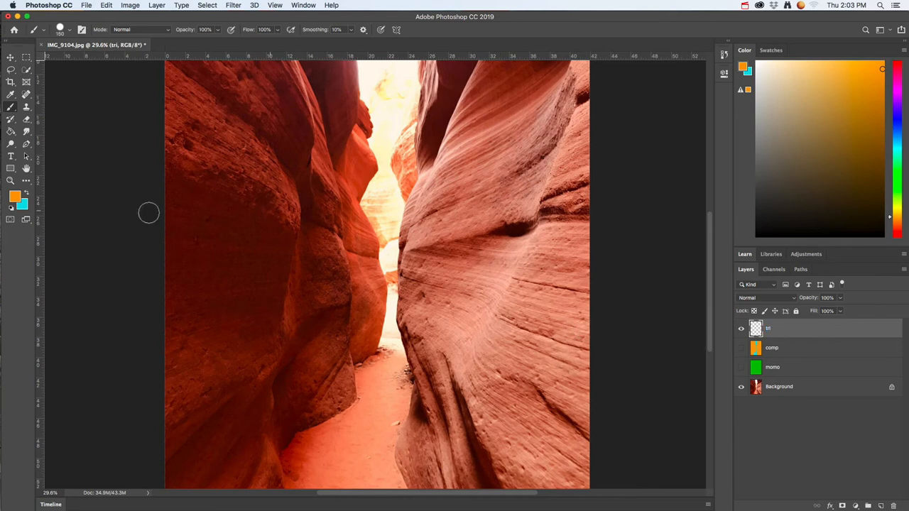
Step: Set the foreground colour to magenta #bd02bf
click(15, 197)
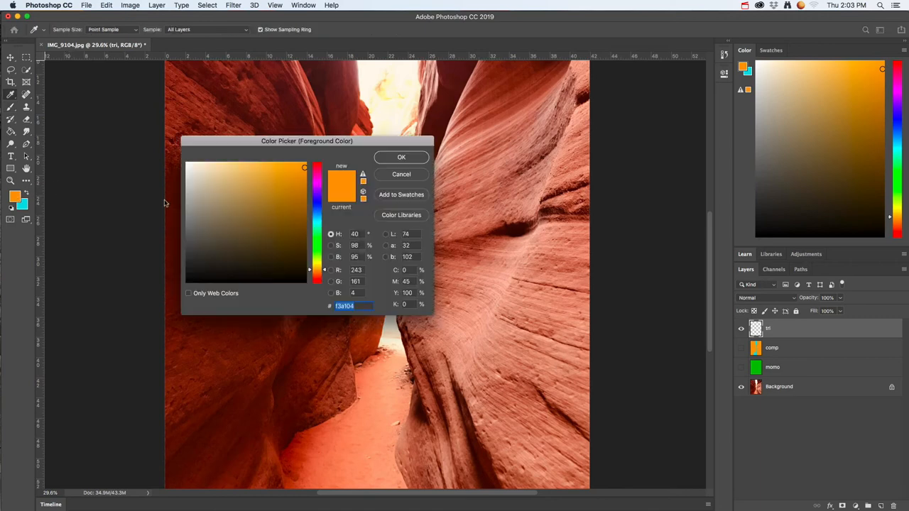
mouse_move(317, 208)
mouse_down()
mouse_move(317, 184)
mouse_move(304, 192)
mouse_up()
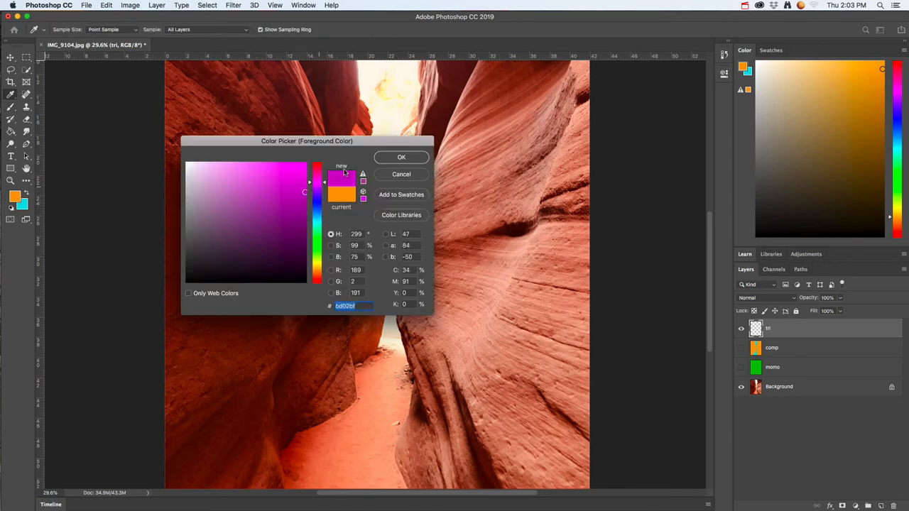
click(390, 159)
Step: Fill the whole tri layer with the magenta using the Paint Bucket and set its blend mode to Color
click(15, 132)
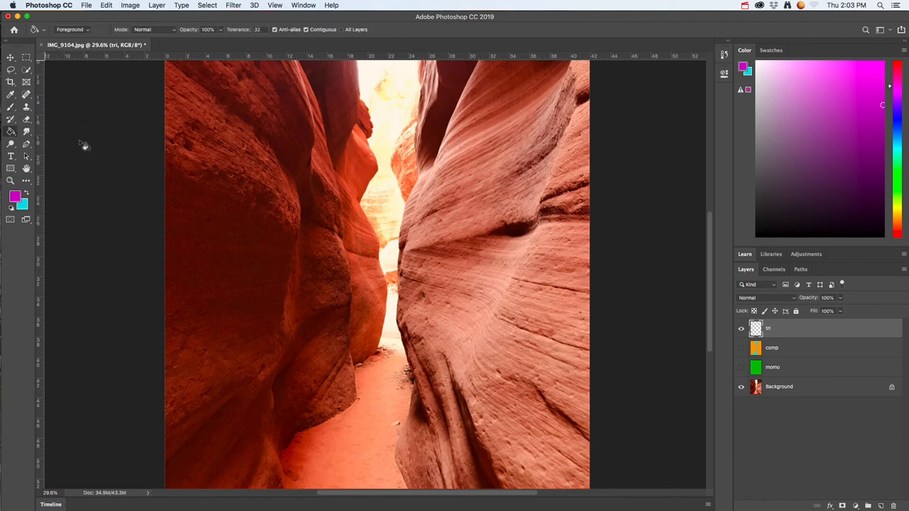
click(324, 178)
click(781, 298)
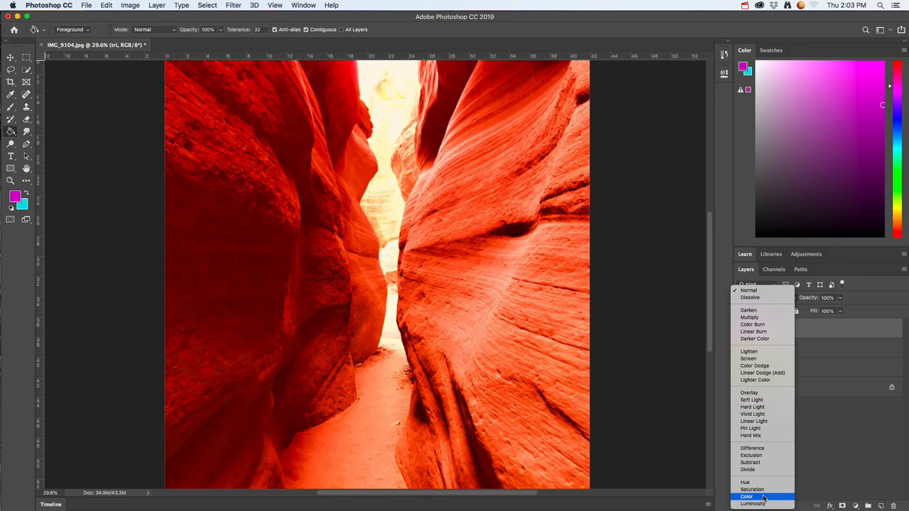
click(752, 476)
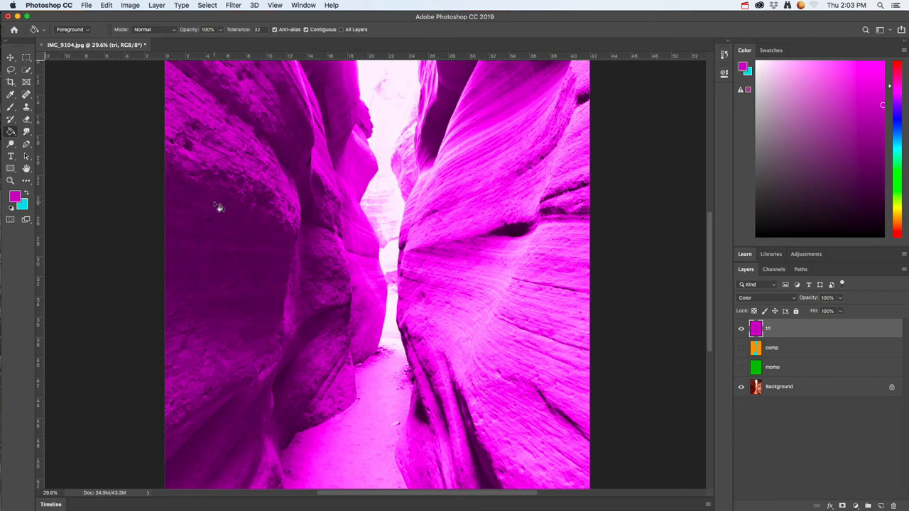
Step: Swap the foreground and background colours, activate the Brush tool, and consult the triad scheme in Firefox
click(26, 194)
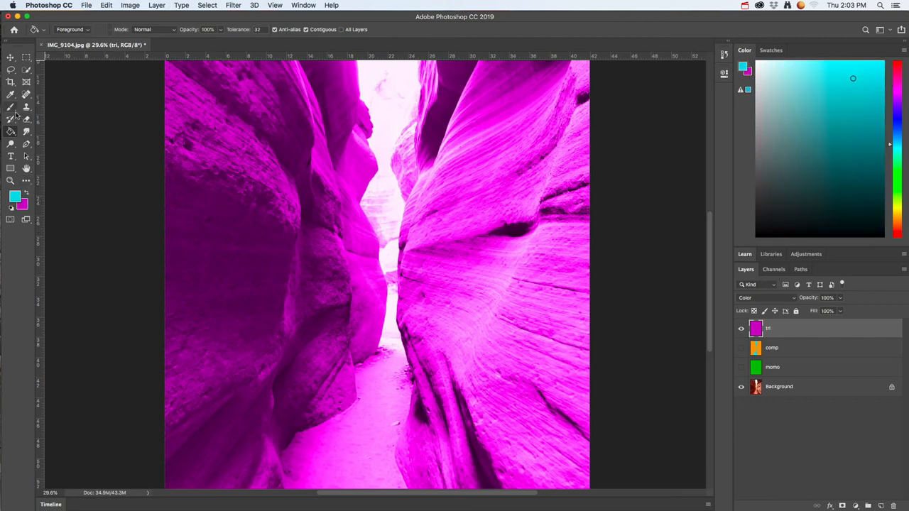
click(10, 108)
key(super+Tab)
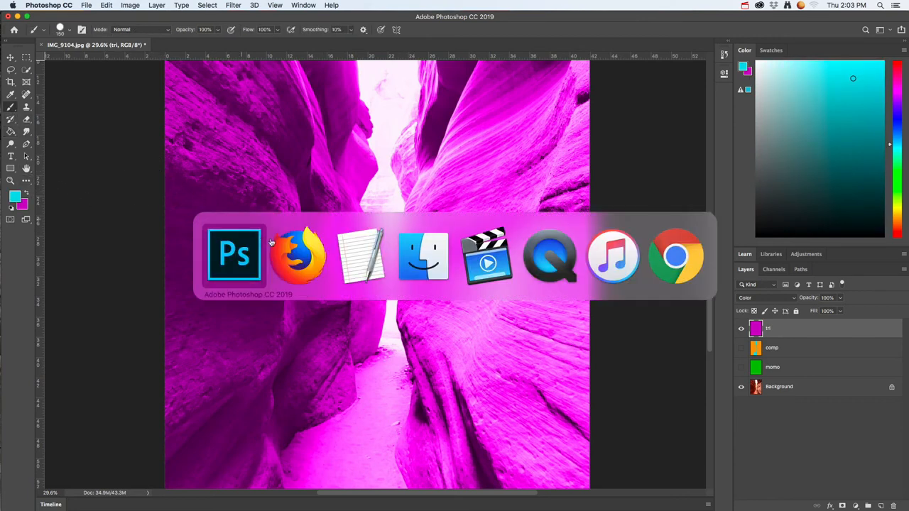
click(303, 258)
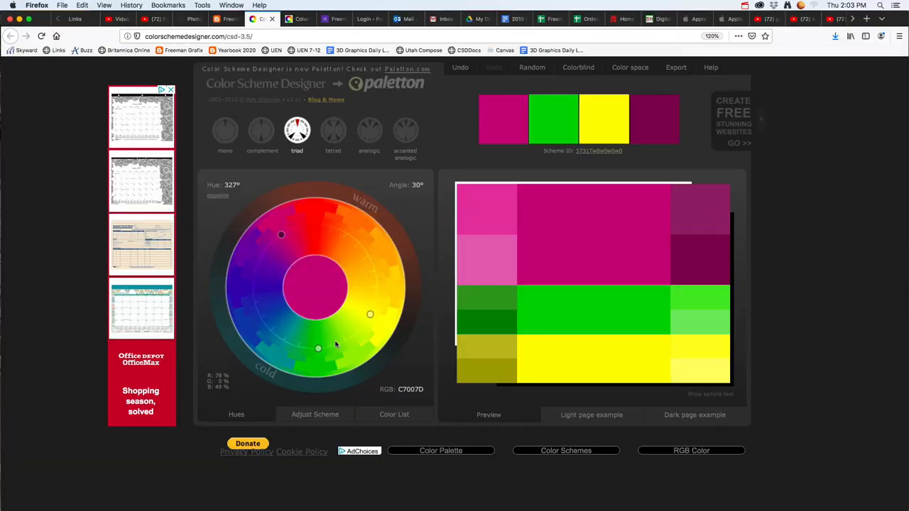
Step: Back in Photoshop, set the foreground colour to yellow and paint a patch on the right canyon wall on the tri layer
key(super+Tab)
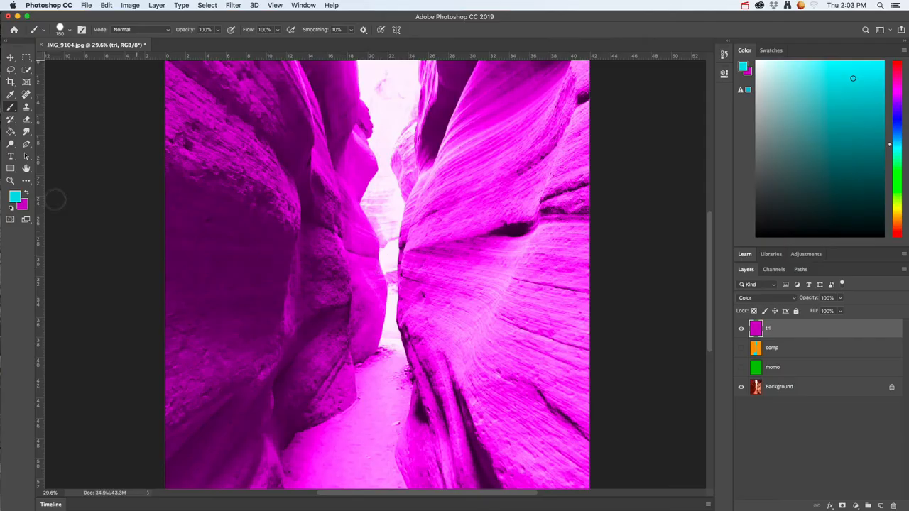
click(17, 199)
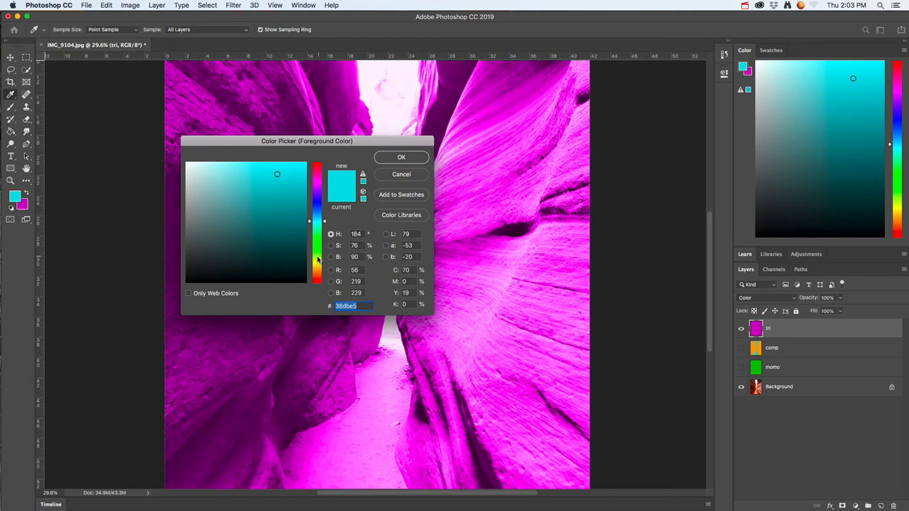
text(efec14)
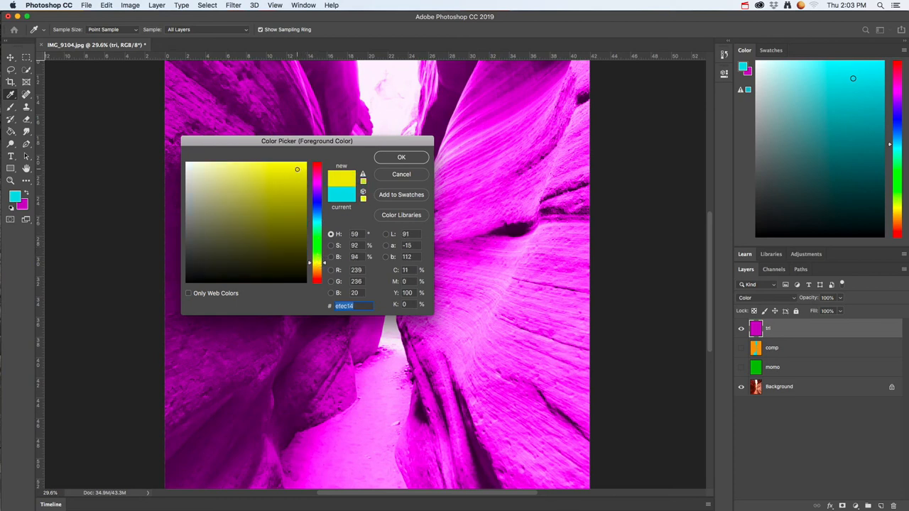
click(360, 172)
click(400, 161)
key(b)
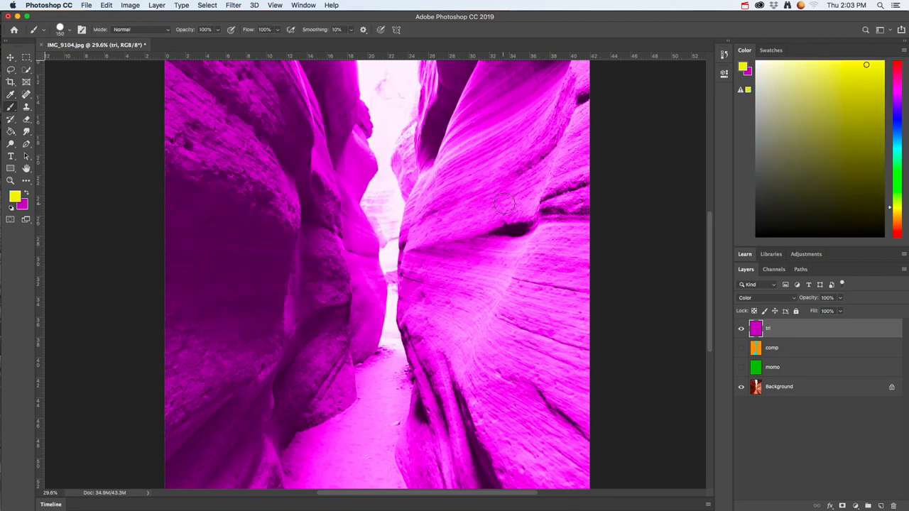
mouse_move(504, 199)
mouse_down()
mouse_move(510, 191)
mouse_move(499, 240)
mouse_move(477, 227)
mouse_move(470, 238)
mouse_up()
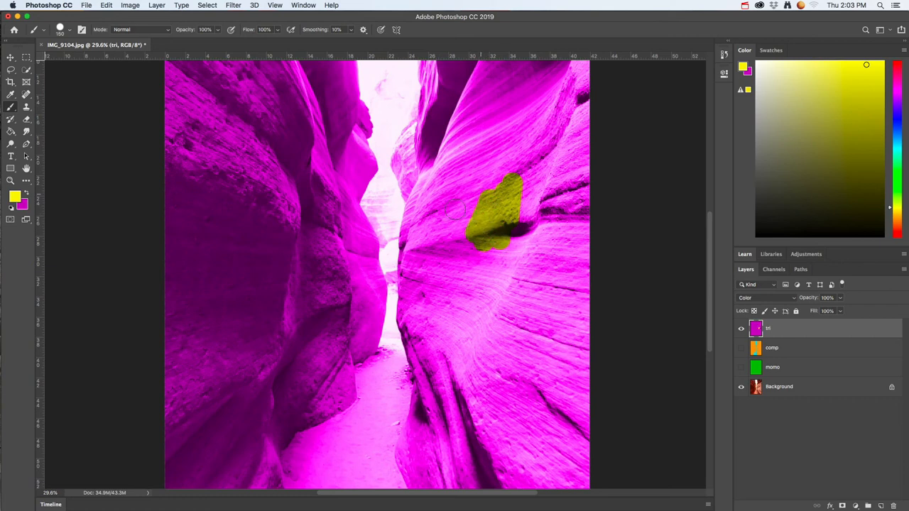
Step: Show and select the comp layer with tri hidden, and select its orange right wall with the Magic Wand
click(773, 349)
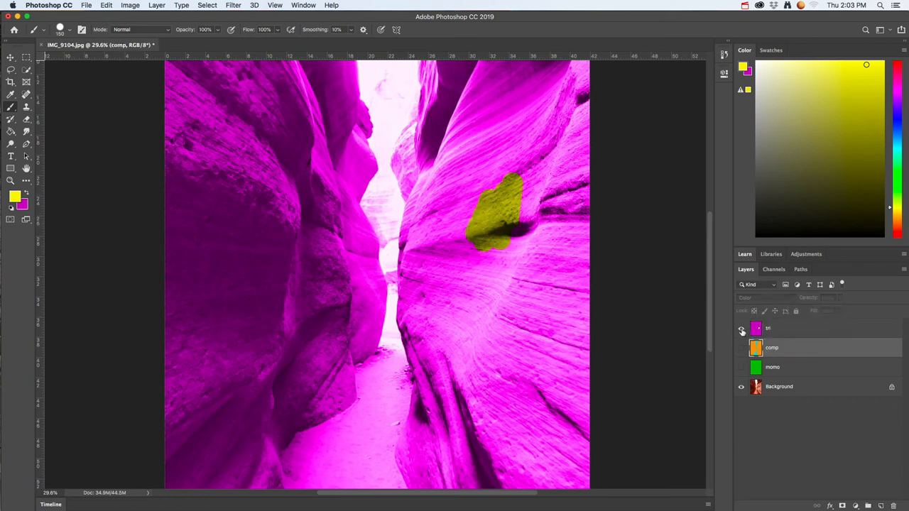
click(742, 329)
click(742, 349)
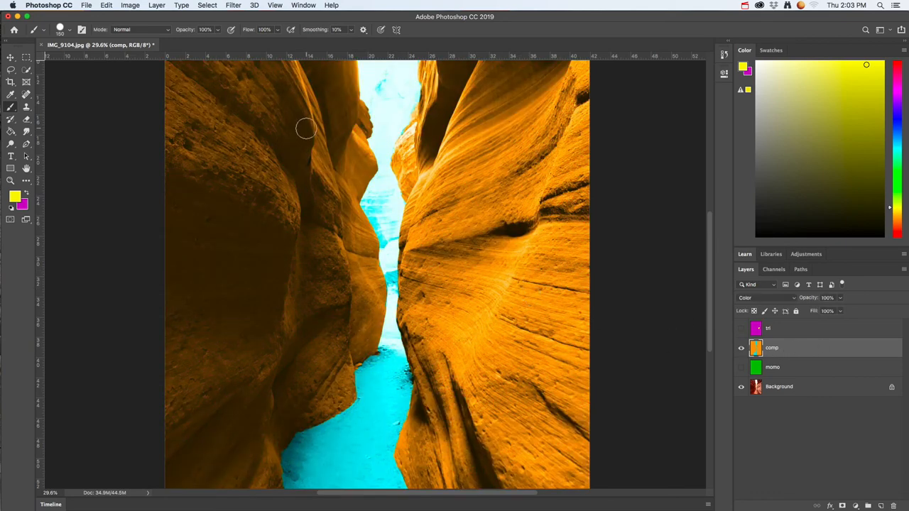
drag(26, 73, 62, 79)
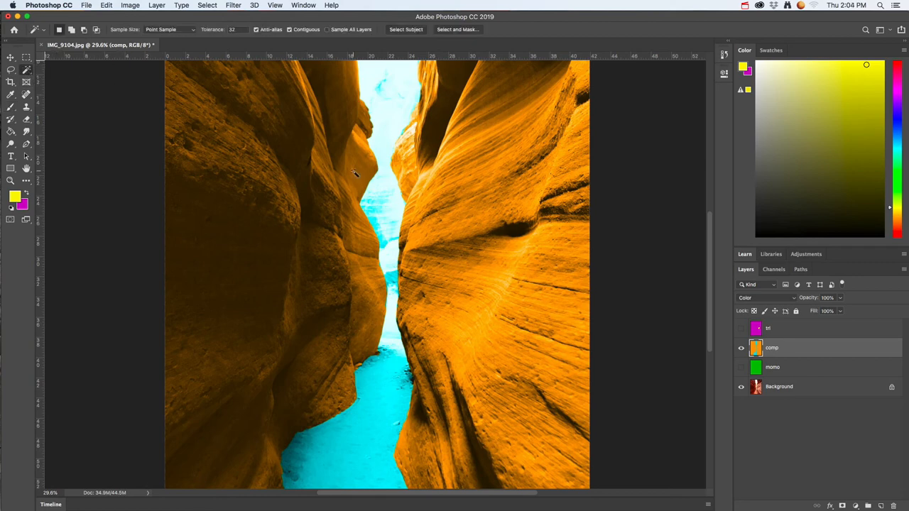
click(490, 212)
Step: Hide the comp layer, show and select the tri layer, and activate the Brush tool with the wall selection kept
click(741, 348)
click(742, 329)
click(784, 329)
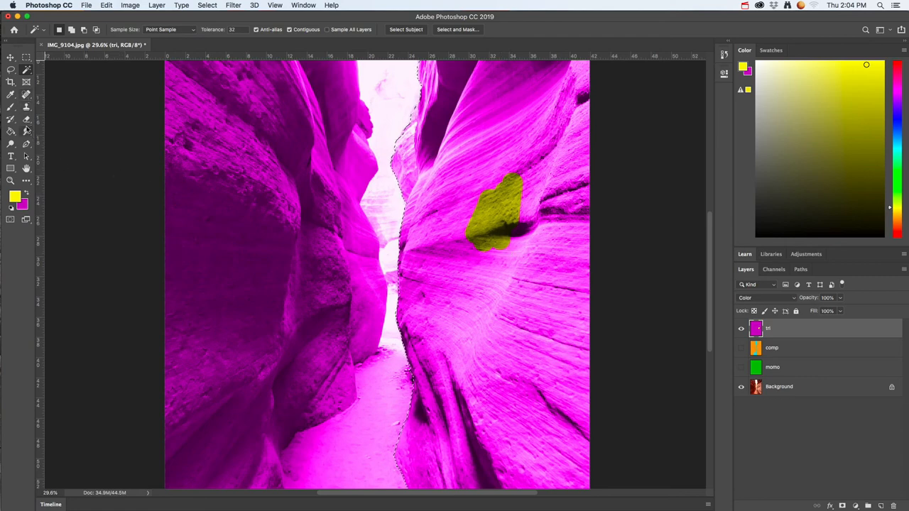
click(11, 106)
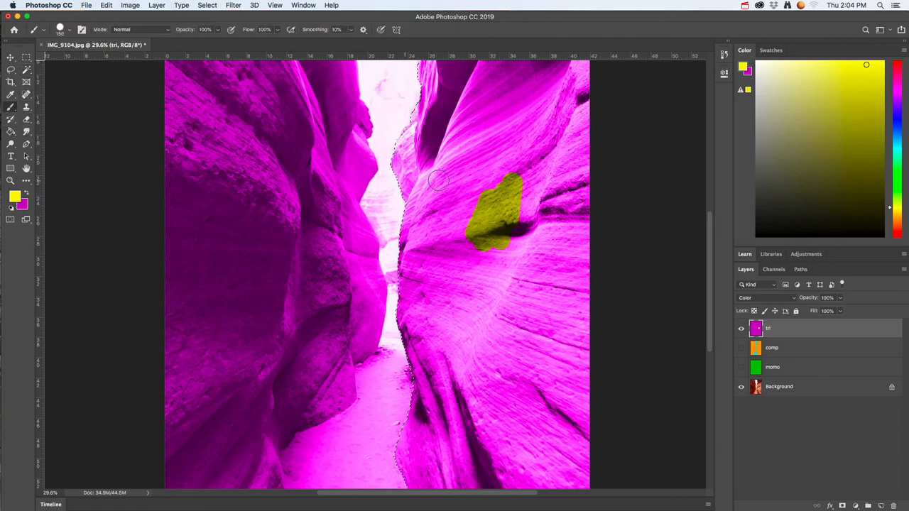
Step: Enlarge the brush to 700 px, paint the whole selected right canyon wall yellow on the tri layer, and deselect
key(])
key(])
key(])
key(])
key(])
mouse_move(499, 123)
mouse_down()
mouse_move(478, 419)
mouse_move(404, 443)
mouse_move(357, 435)
mouse_move(391, 396)
mouse_move(412, 150)
mouse_move(429, 99)
mouse_move(557, 87)
mouse_move(581, 94)
mouse_move(564, 297)
mouse_move(502, 355)
mouse_up()
scroll(497, 369, down, 5)
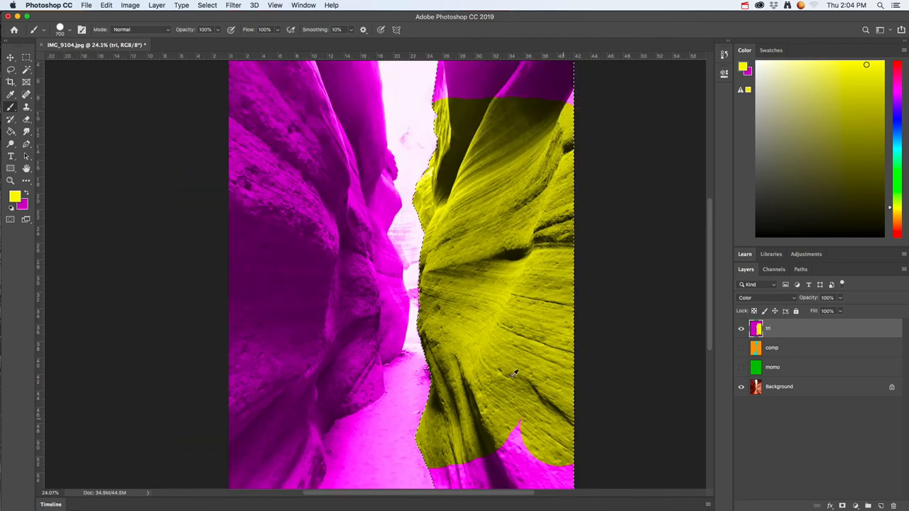
drag(414, 368, 441, 380)
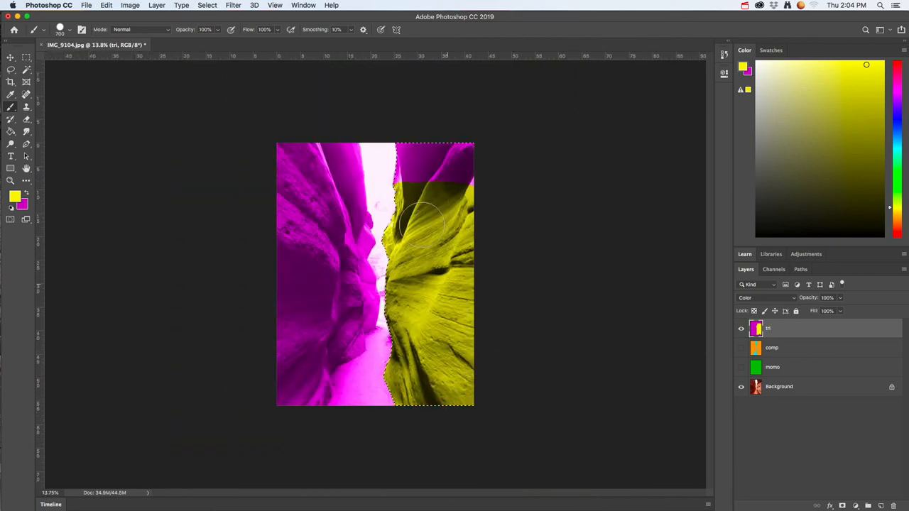
mouse_move(423, 224)
mouse_down()
mouse_move(404, 173)
mouse_move(463, 137)
mouse_up()
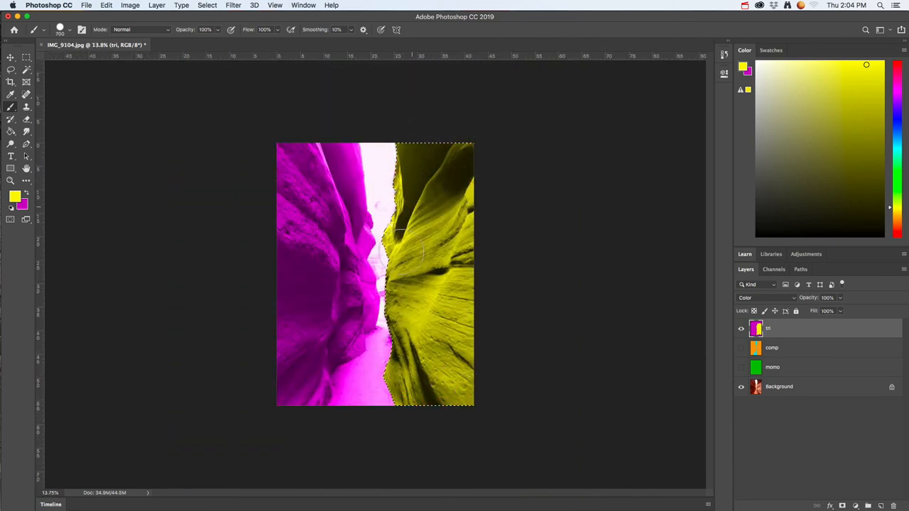
click(207, 5)
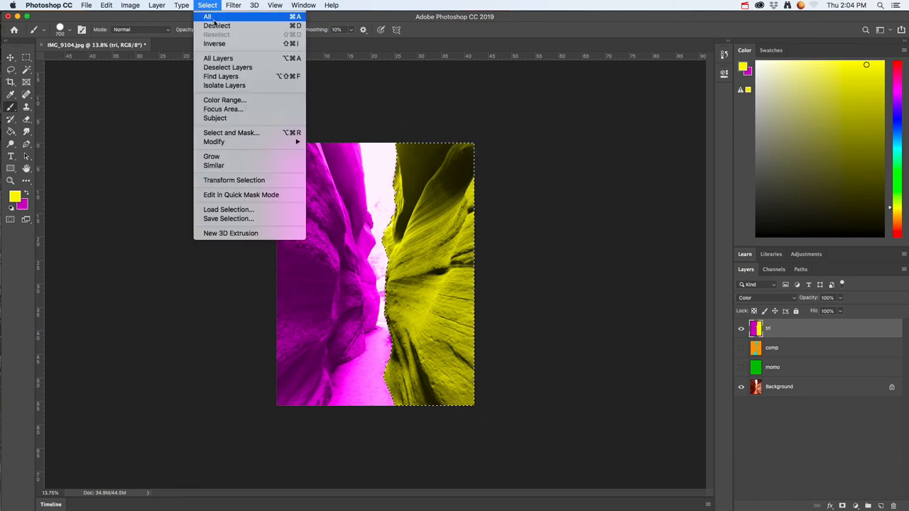
click(217, 26)
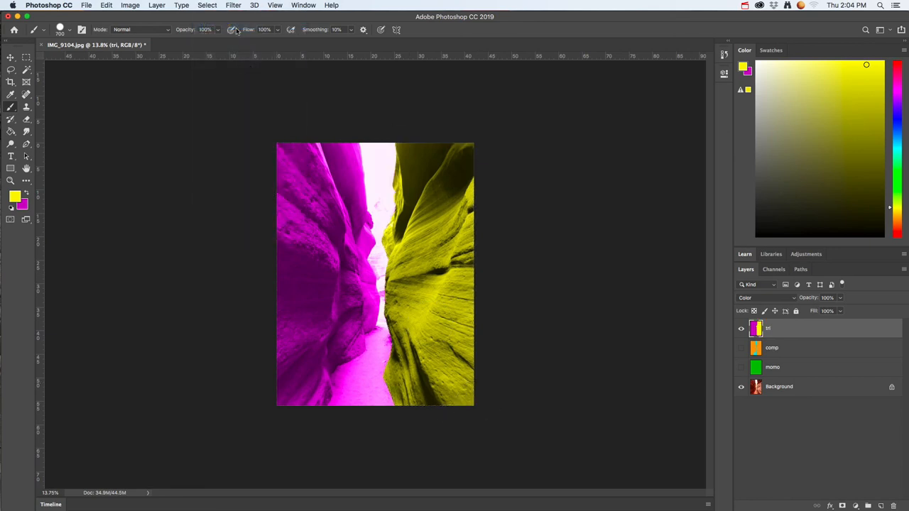
Step: Select the left canyon wall with the Magic Wand on the comp layer, and make the visible tri layer active again
click(781, 350)
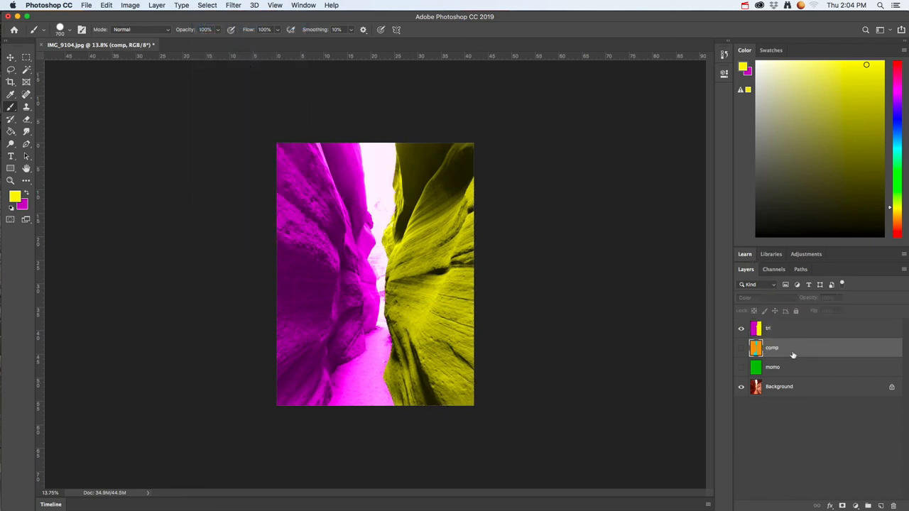
click(26, 70)
click(310, 227)
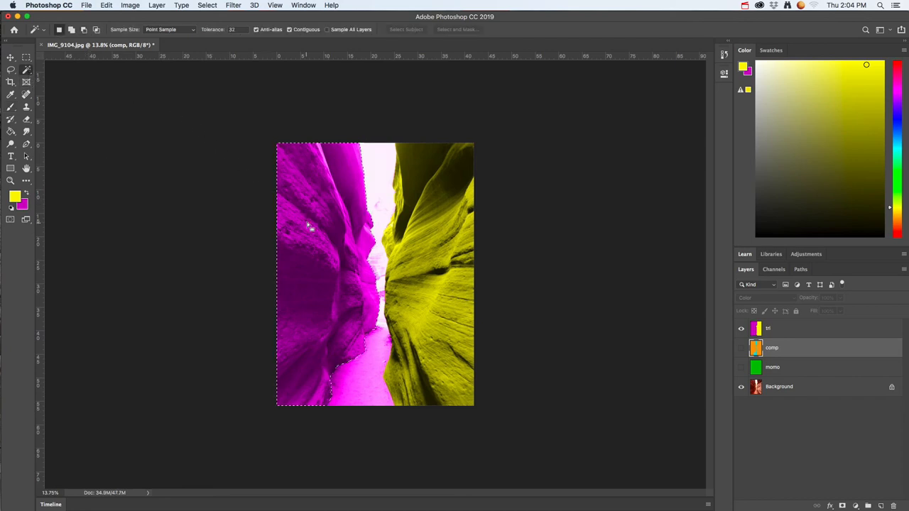
click(741, 328)
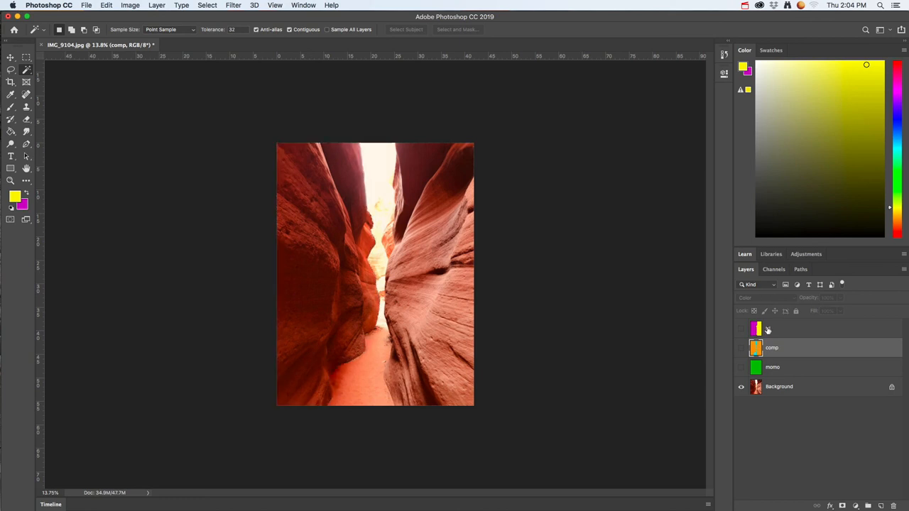
click(769, 330)
click(741, 328)
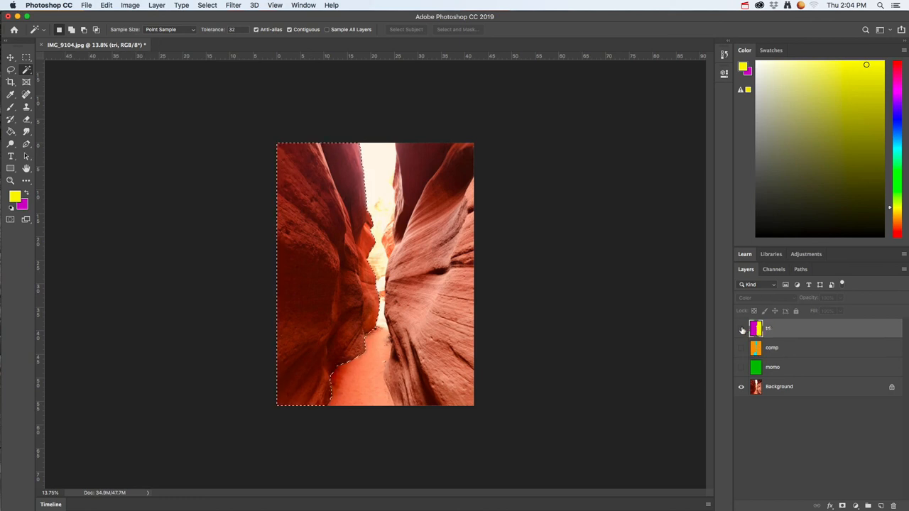
Step: Set the foreground colour to bright green, brush it over the selected left canyon wall on the tri layer, and deselect
click(15, 197)
click(317, 249)
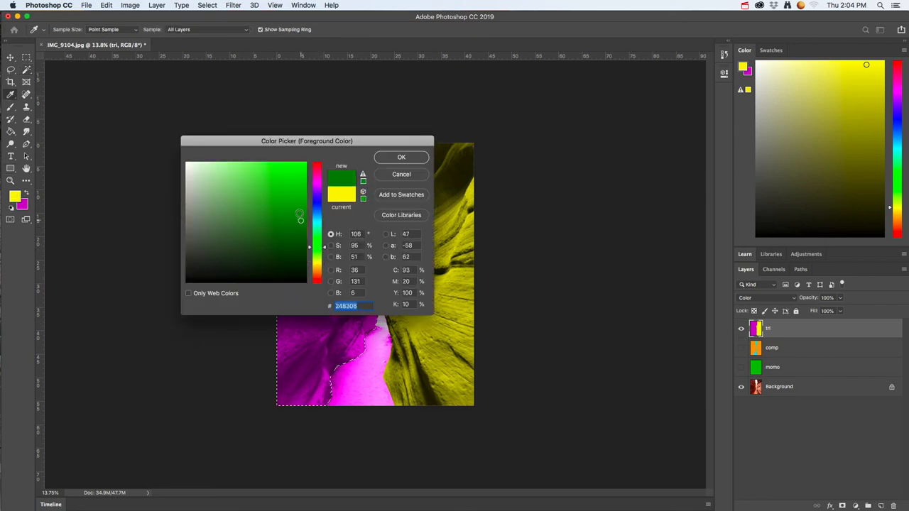
click(396, 158)
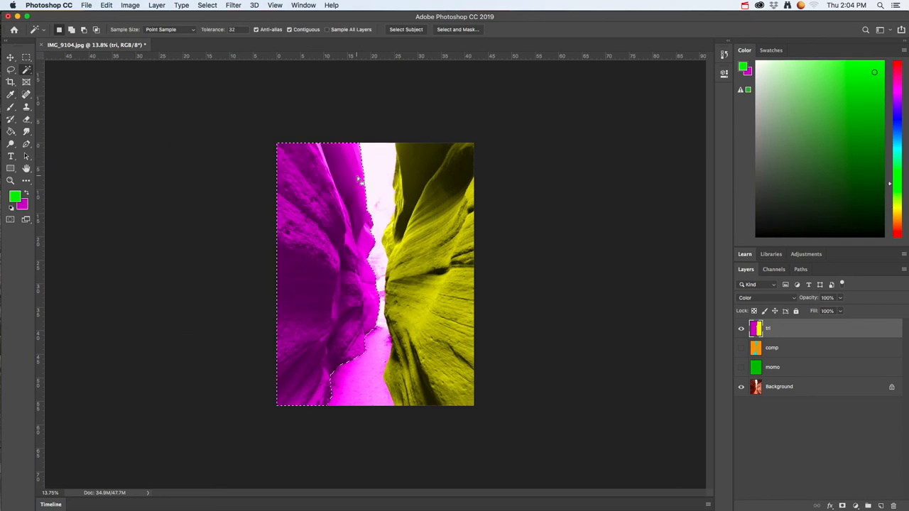
click(11, 107)
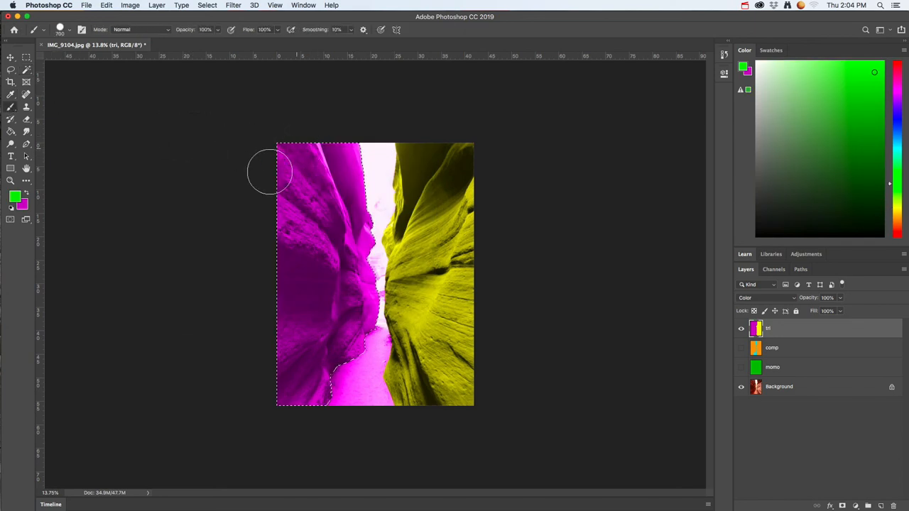
mouse_move(270, 170)
mouse_down()
mouse_move(304, 152)
mouse_move(346, 183)
mouse_move(353, 318)
mouse_move(345, 319)
mouse_move(357, 216)
mouse_move(364, 242)
mouse_move(348, 355)
mouse_up()
mouse_move(308, 395)
mouse_down()
mouse_move(291, 275)
mouse_move(300, 182)
mouse_move(310, 339)
mouse_move(310, 294)
mouse_move(340, 356)
mouse_up()
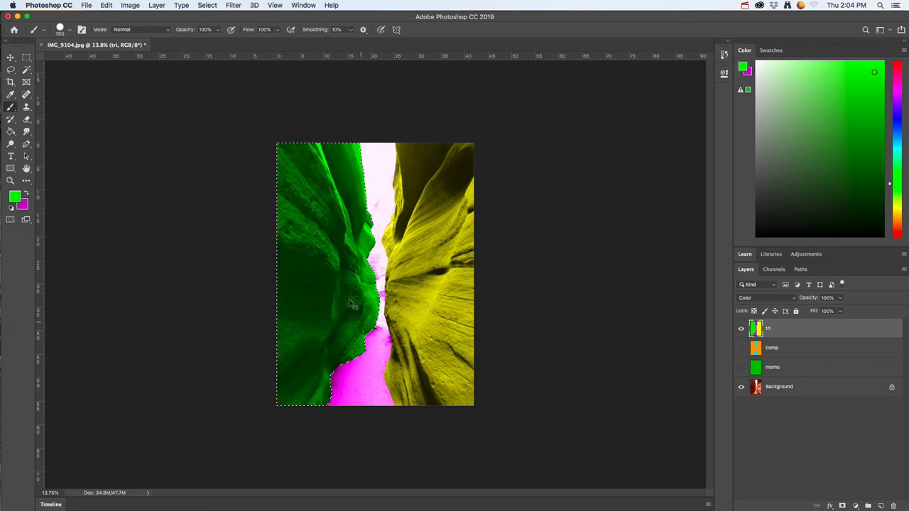
key(super+d)
Step: Switch to Firefox, display the tetrad scheme in Color Scheme Designer to view its colours, and return to Photoshop
key(super+Tab)
key(super+Tab)
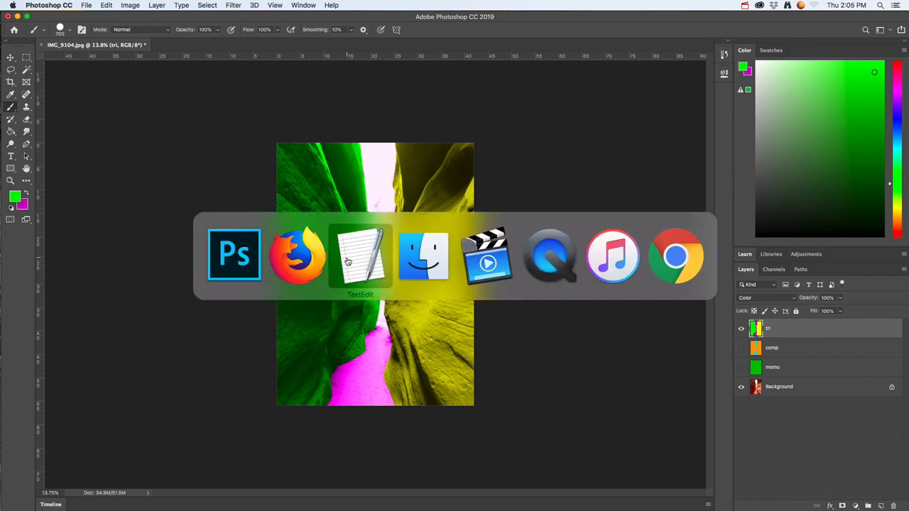
key(super+shift+Tab)
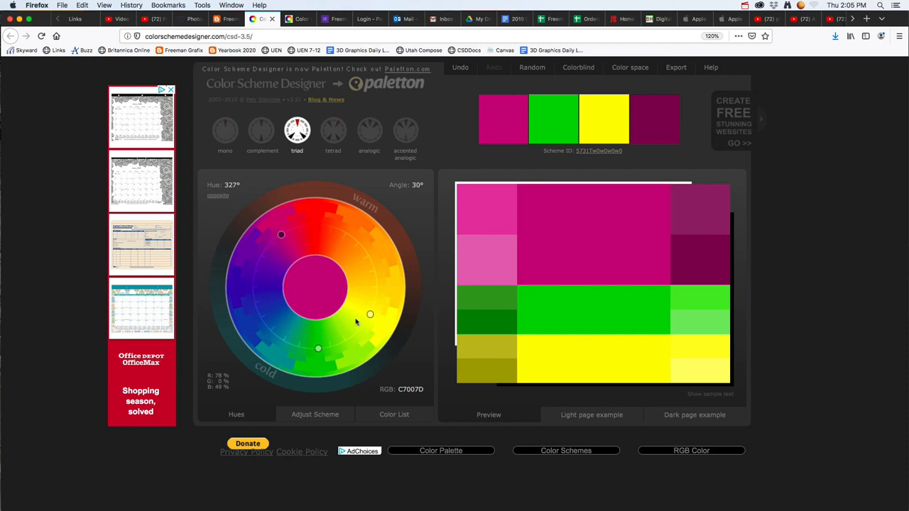
click(333, 130)
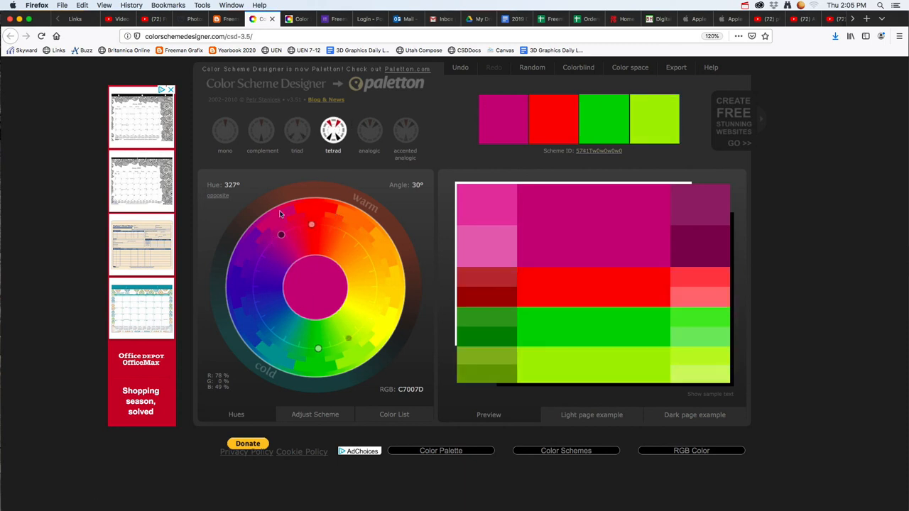
key(super+Tab)
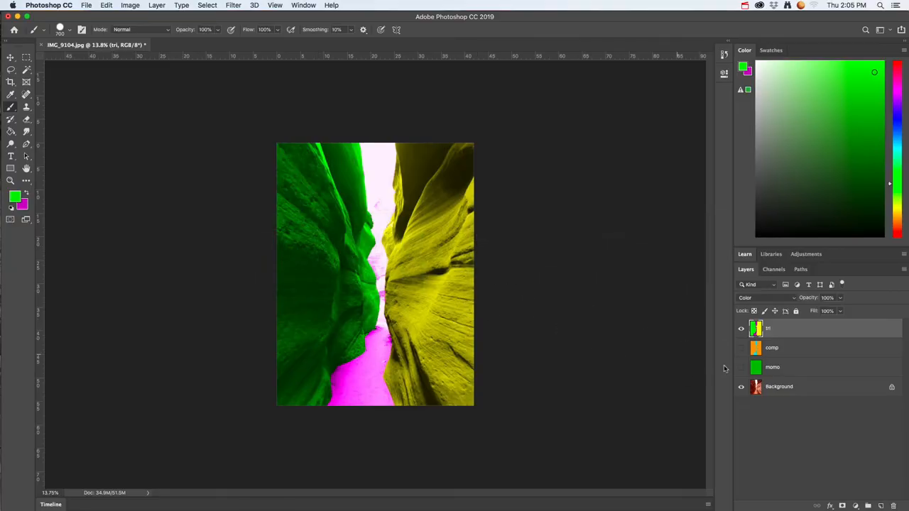